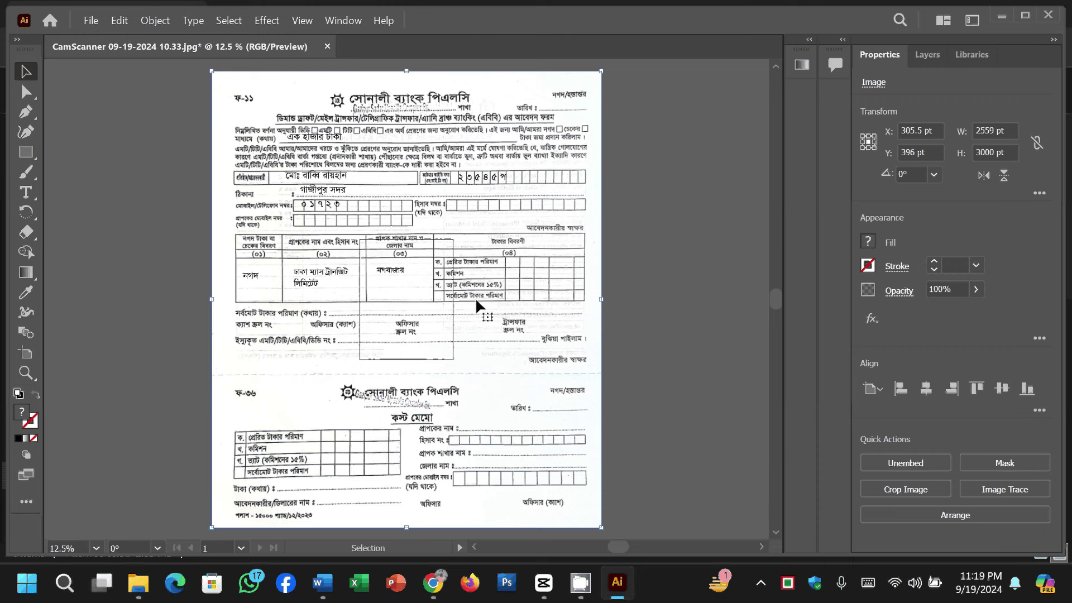
Switch to File Explorer and open the envelope photo 20240919_215517 from F:\New folder as a new document in Illustrator.
left_click(327, 46)
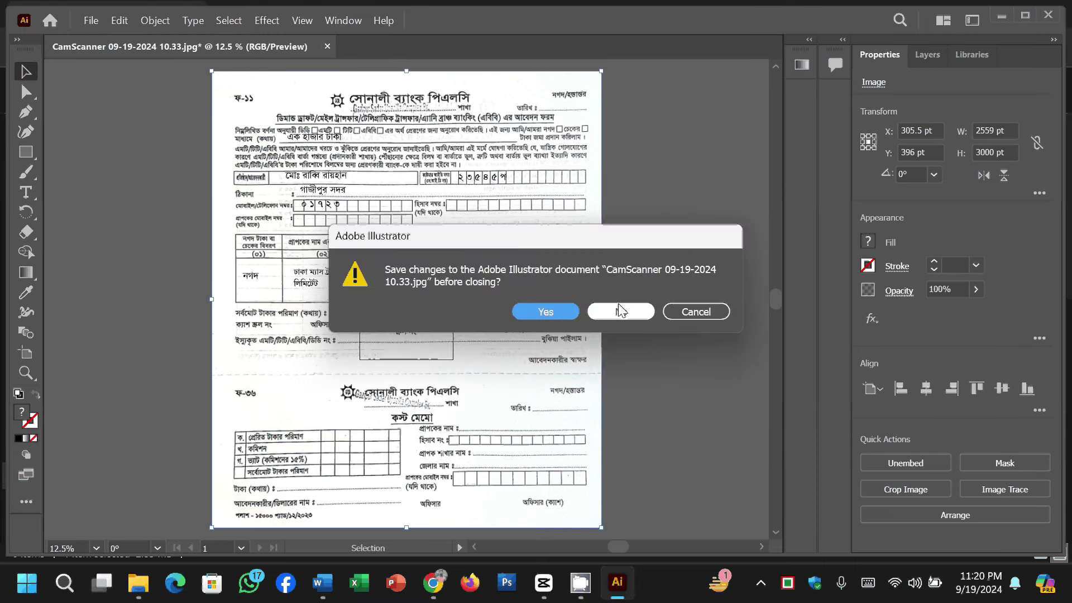
left_click(681, 316)
mouse_move(144, 591)
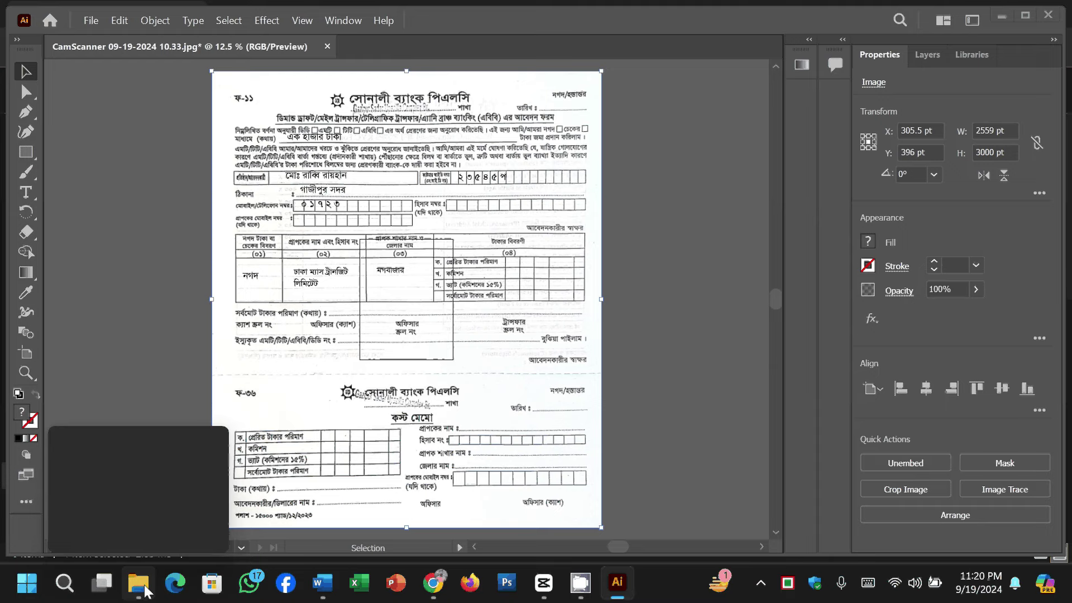
left_click(144, 591)
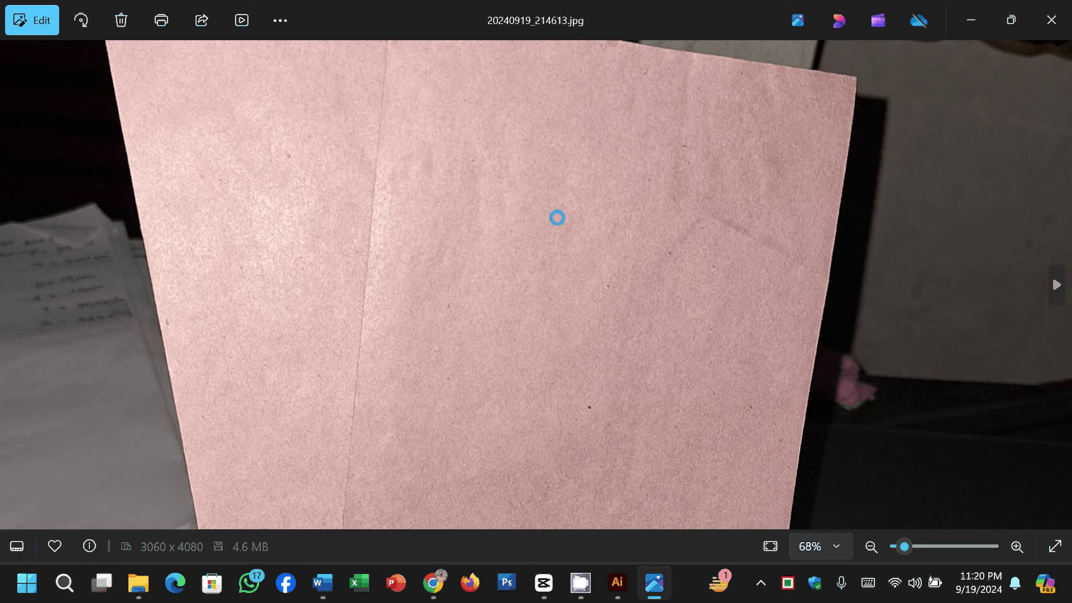
scroll(557, 218, "down", 3)
key("alt+Tab")
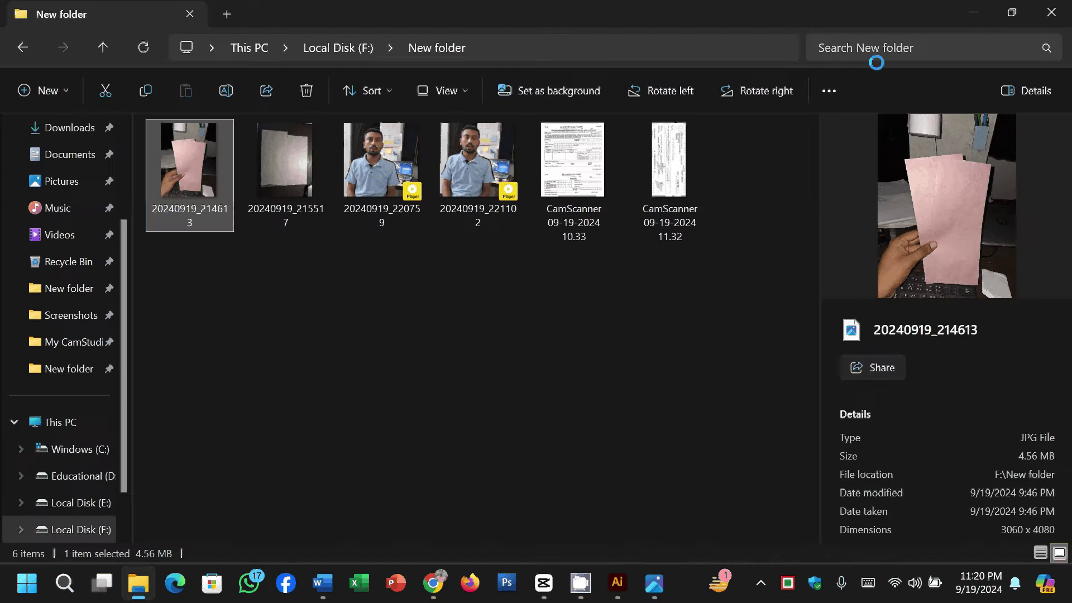
left_click_drag(287, 156, 402, 304)
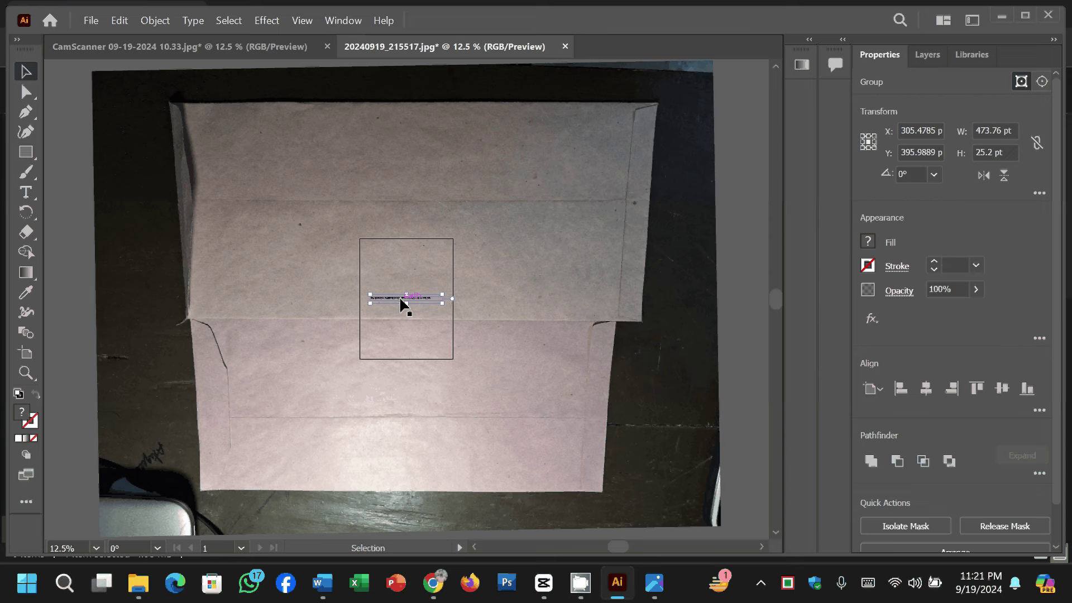
Remove the small text group from the envelope photo and add the heading "নিয়োগ বিজ্ঞপি - ১০" near its upper edge in SutonnyMJ, 172 pt.
key("Delete")
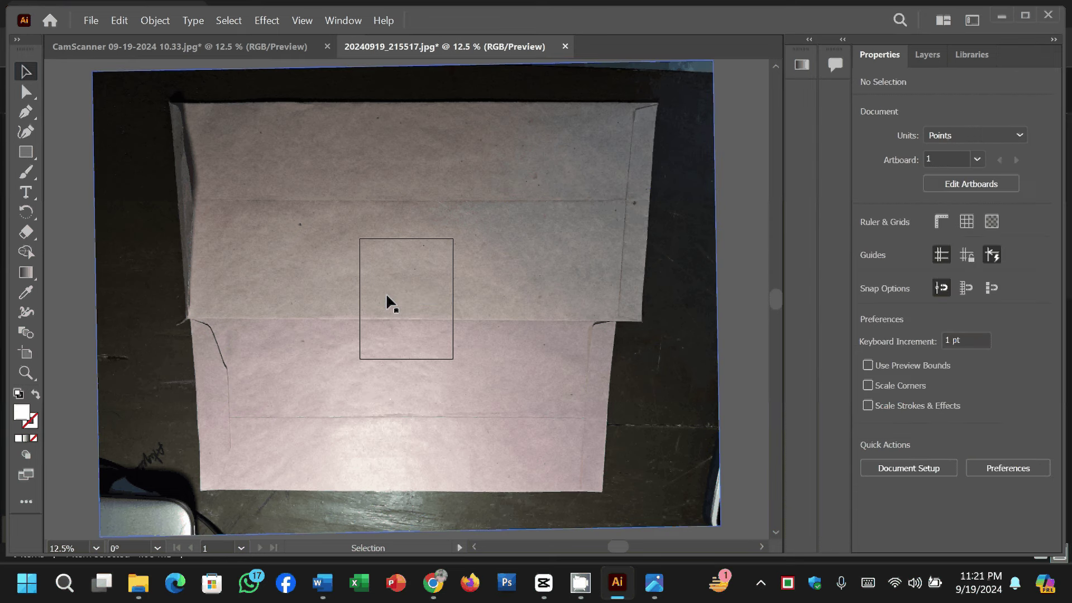
left_click(25, 191)
left_click(296, 122)
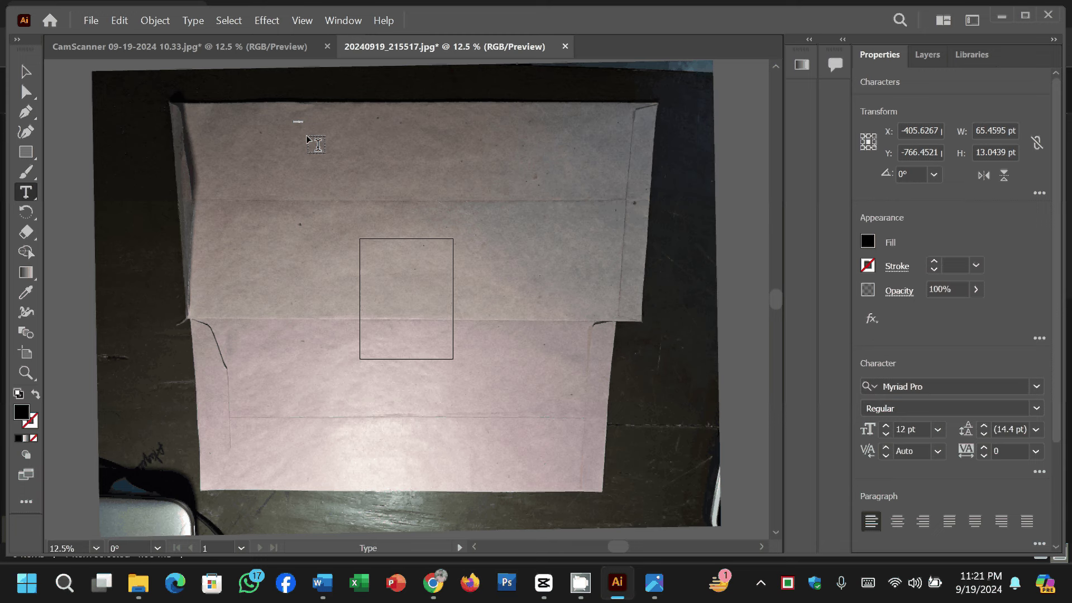
key("ctrl+v")
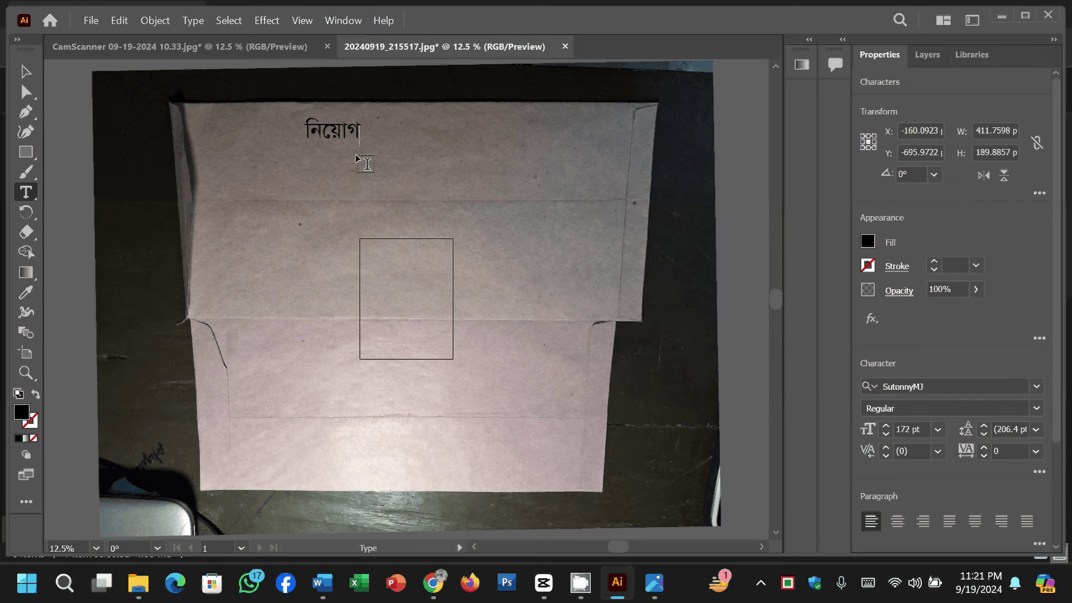
type("বিজ্ঞ")
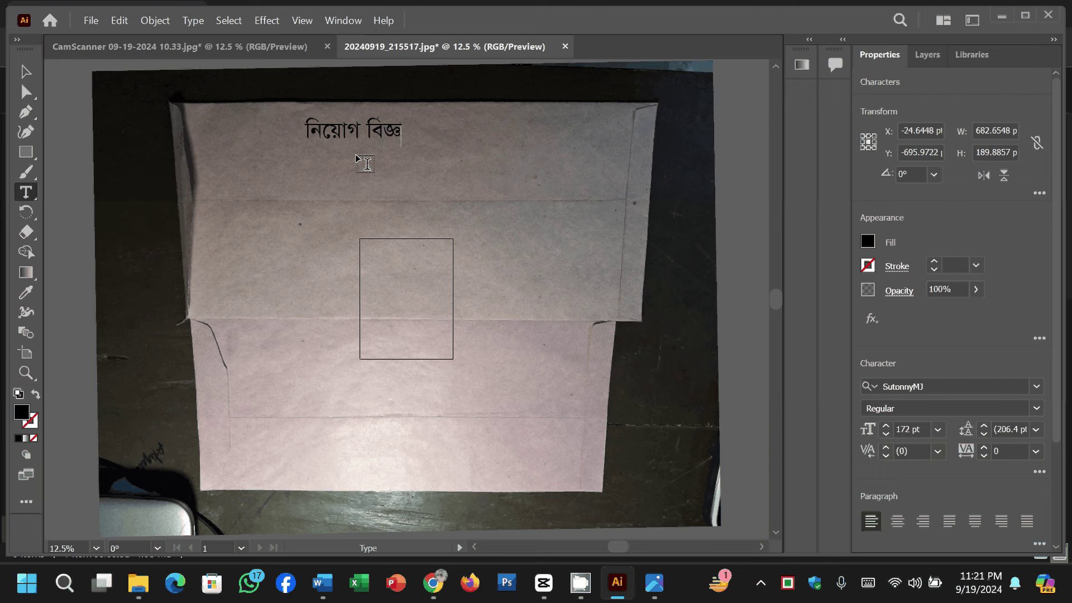
type("প্তি - ১০")
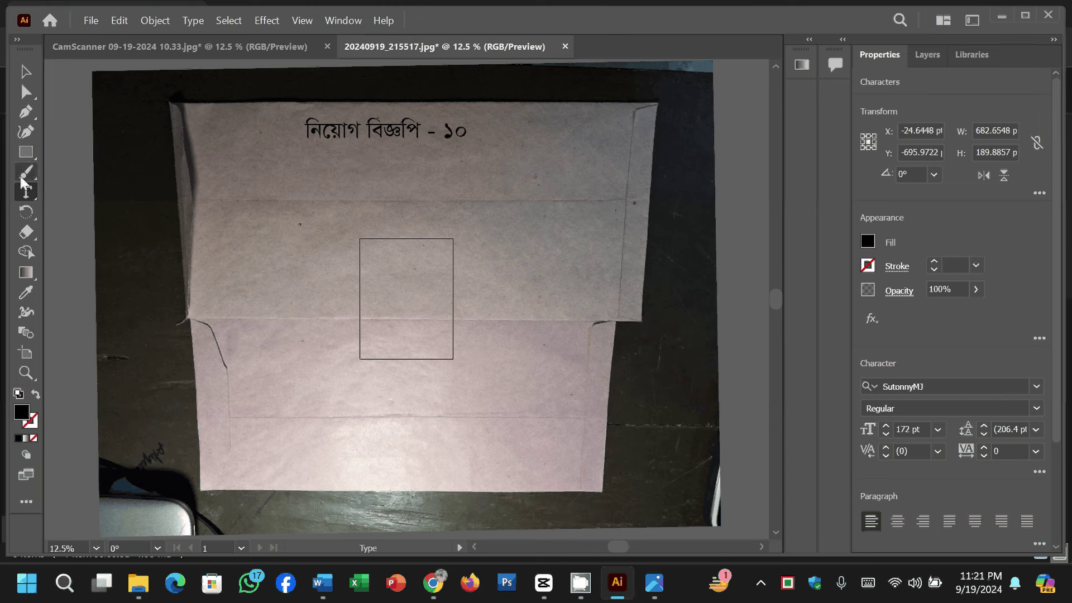
key("Escape")
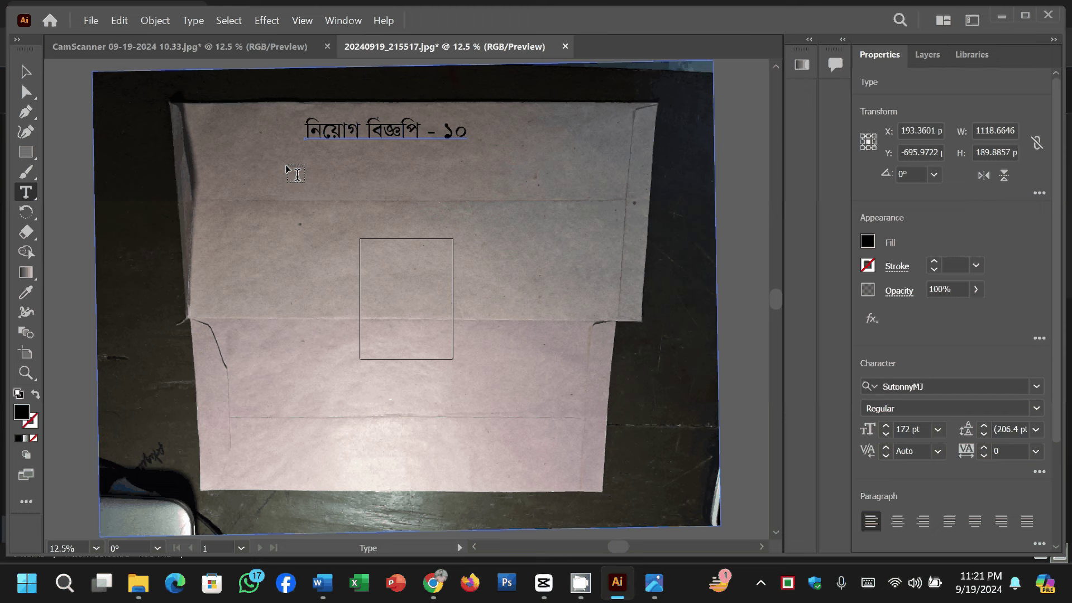
Draw a text frame directly beneath the heading and enter "পদের নামঃ" in SutonnyMJ, 172 pt.
left_click_drag(308, 152, 481, 182)
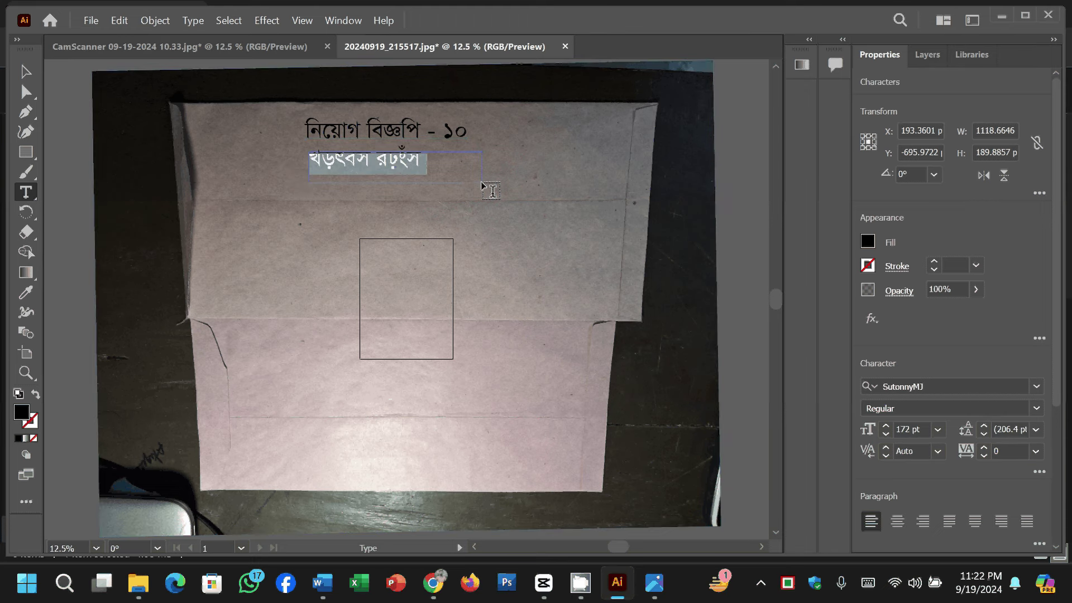
type("প")
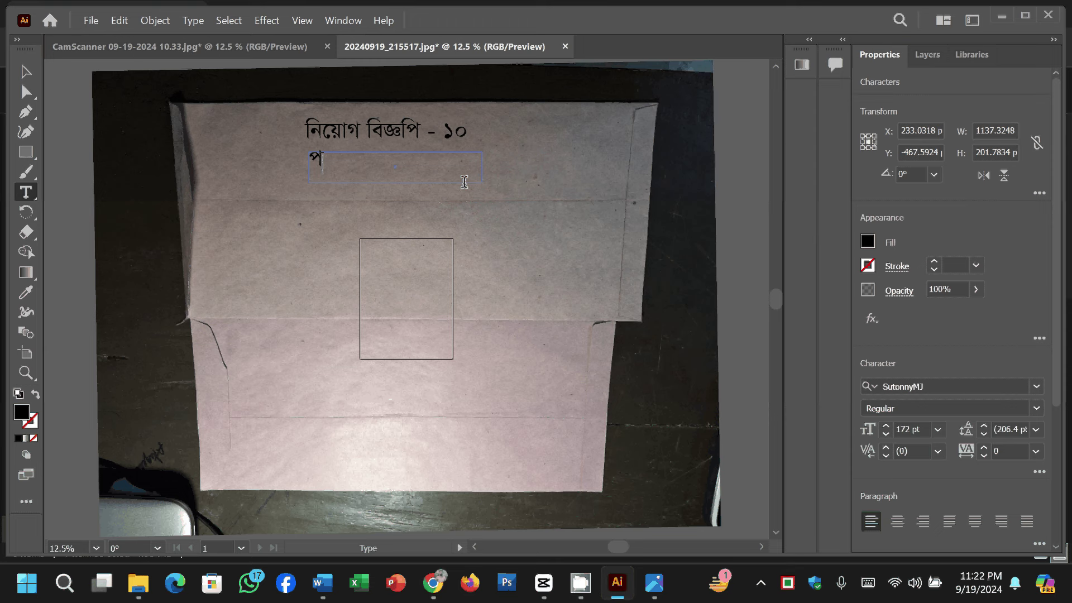
type("দের ন")
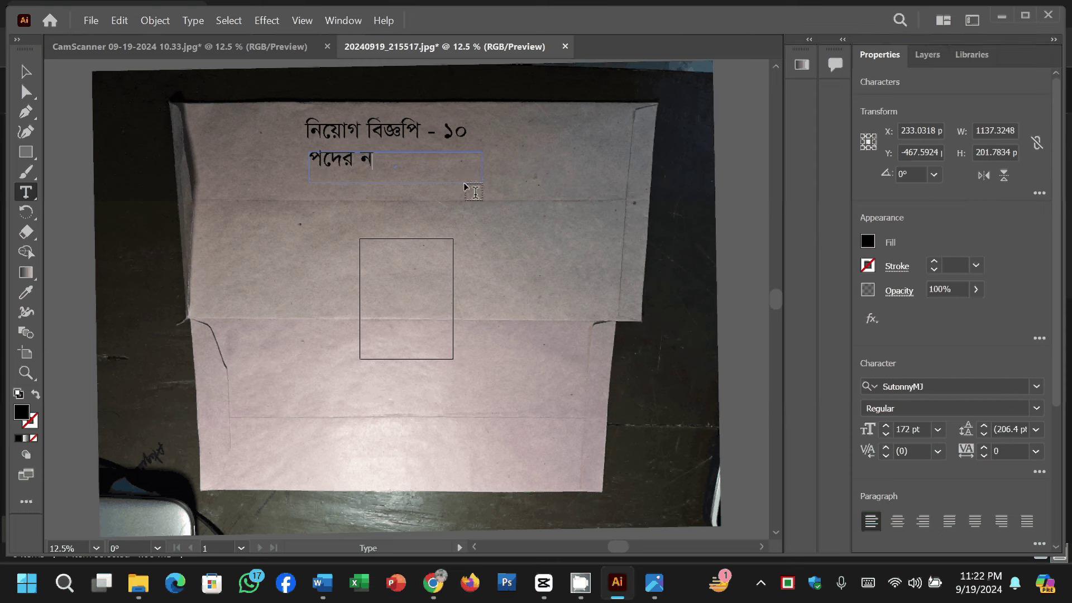
type("ামঃ")
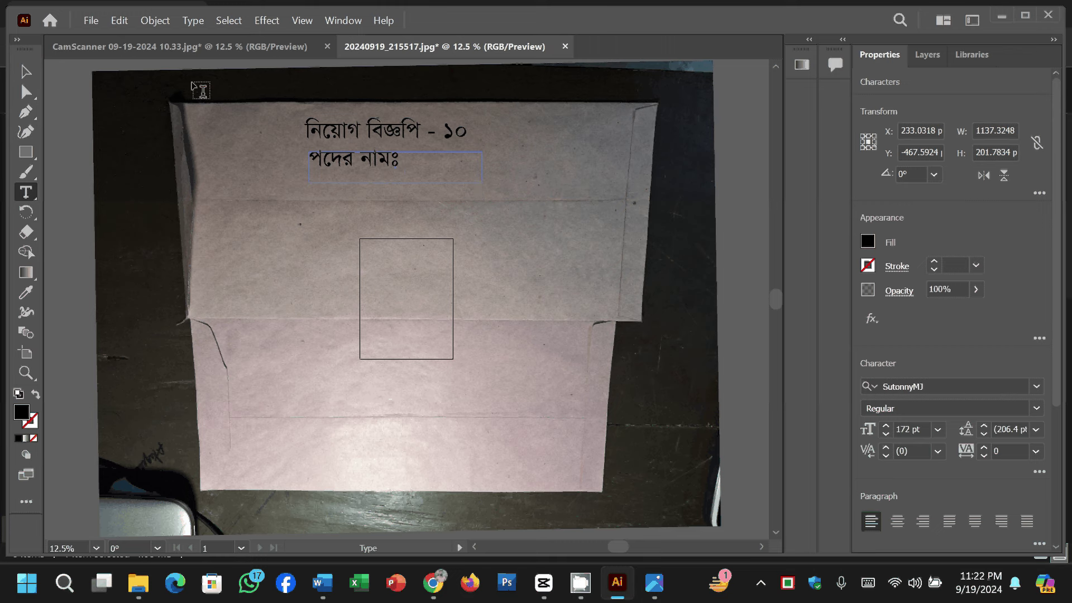
left_click(25, 214)
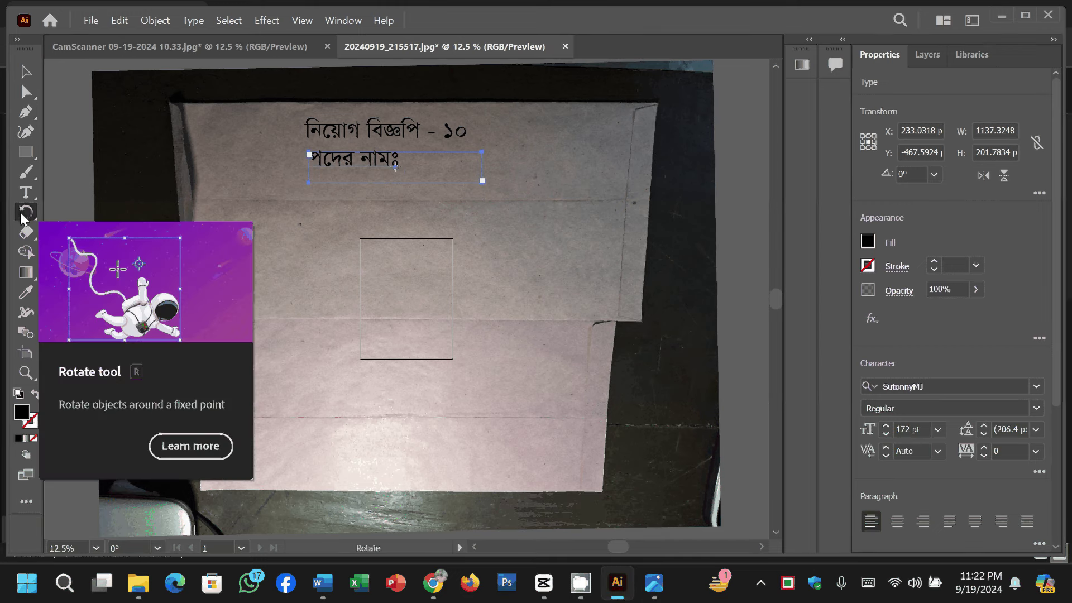
key("v")
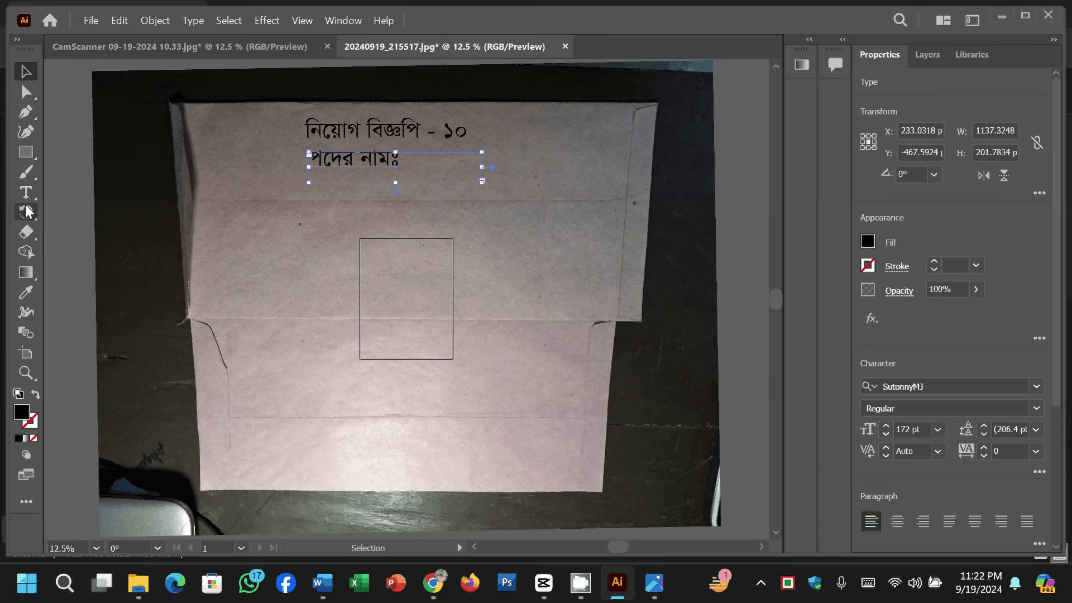
Add the sender label "প্রেরক," on the left part of the envelope, below the heading lines.
key("t")
left_click(223, 204)
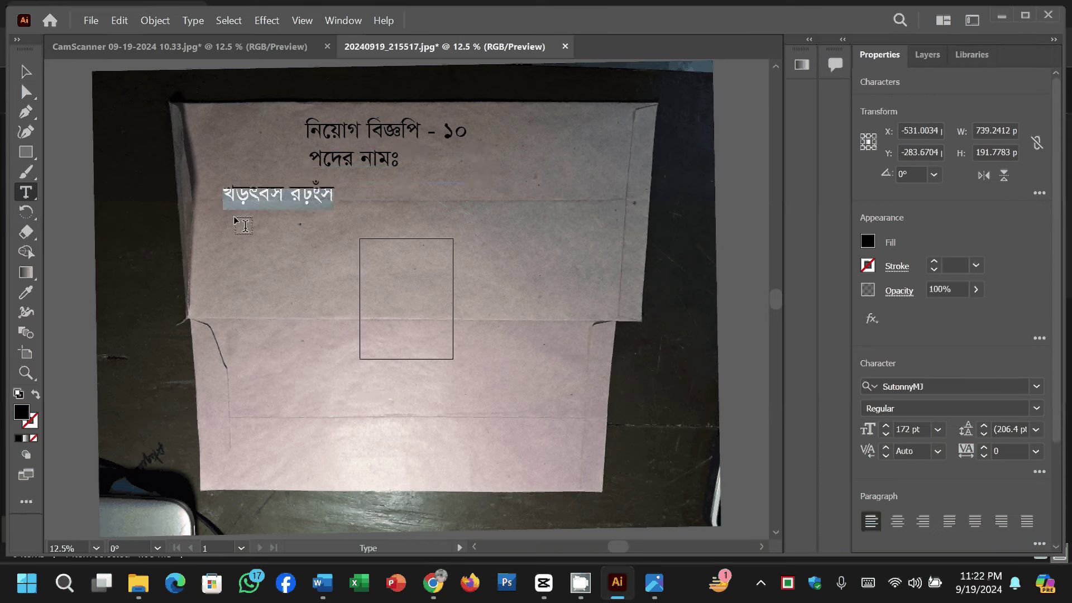
type("প্রে")
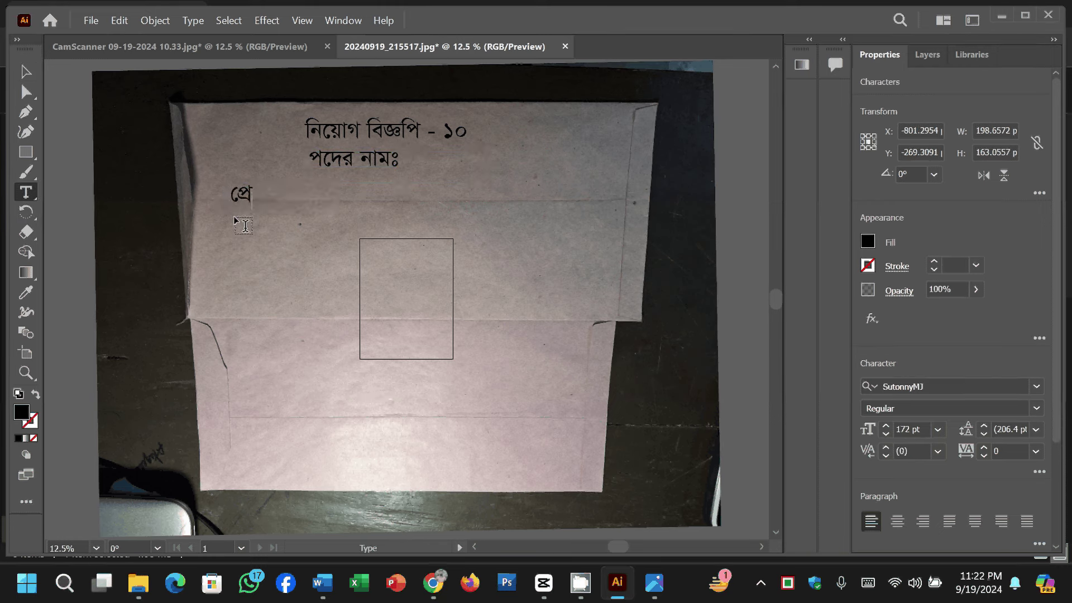
type("রক,")
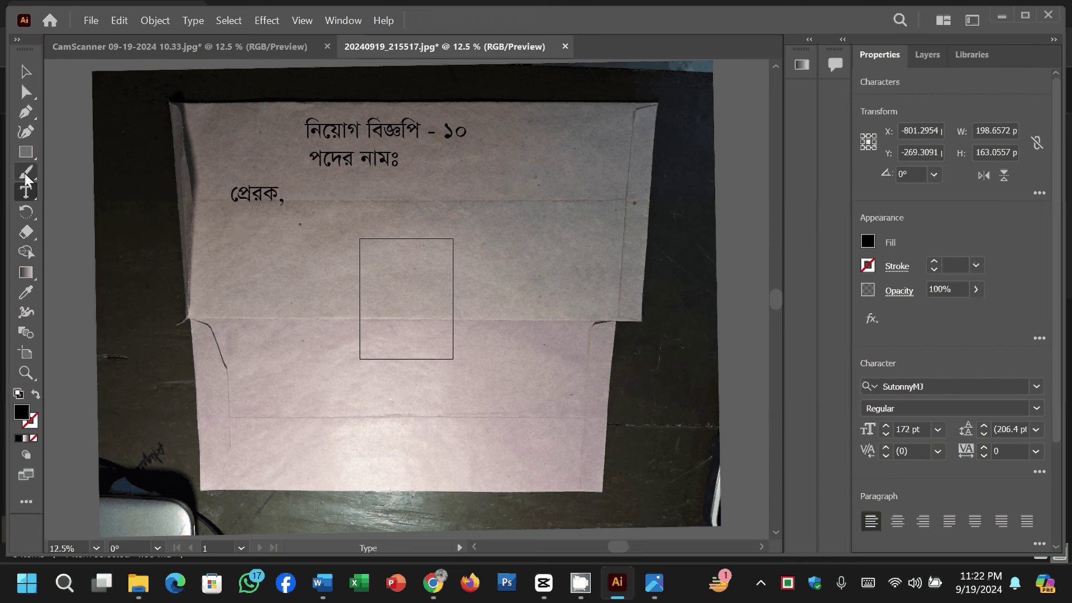
key("Escape")
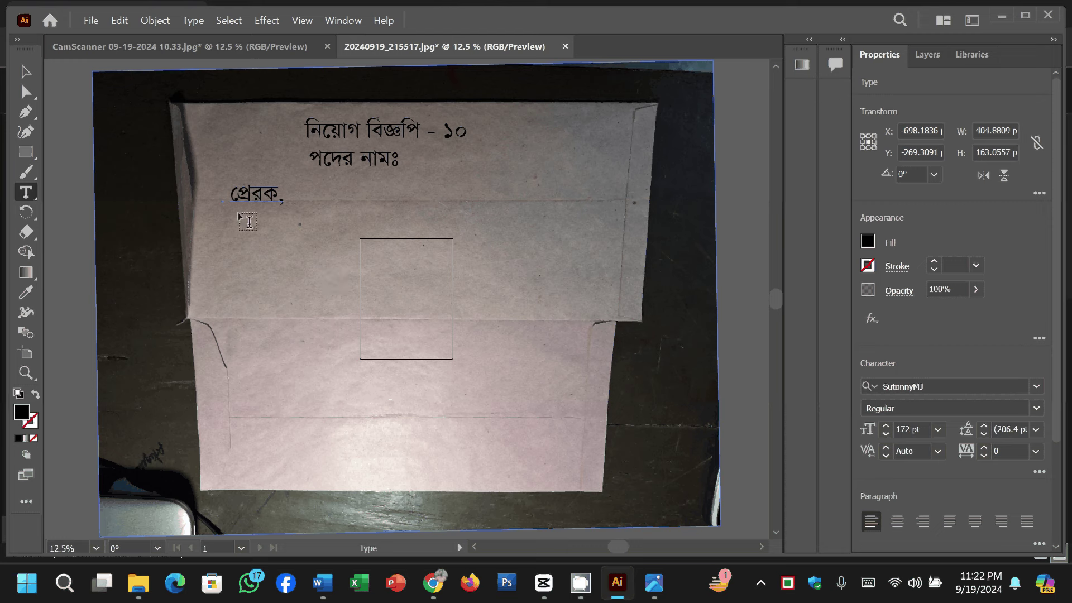
Draw a text frame below "প্রেরক," and enter the lines "নাম" and "গ্রাম".
left_click_drag(246, 225, 318, 293)
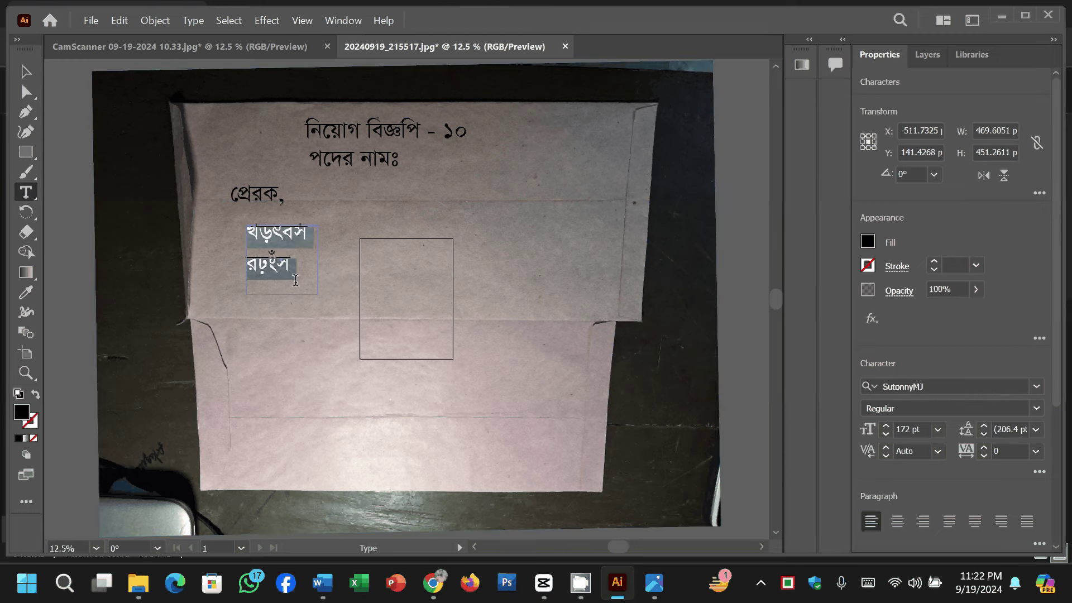
type("নাম")
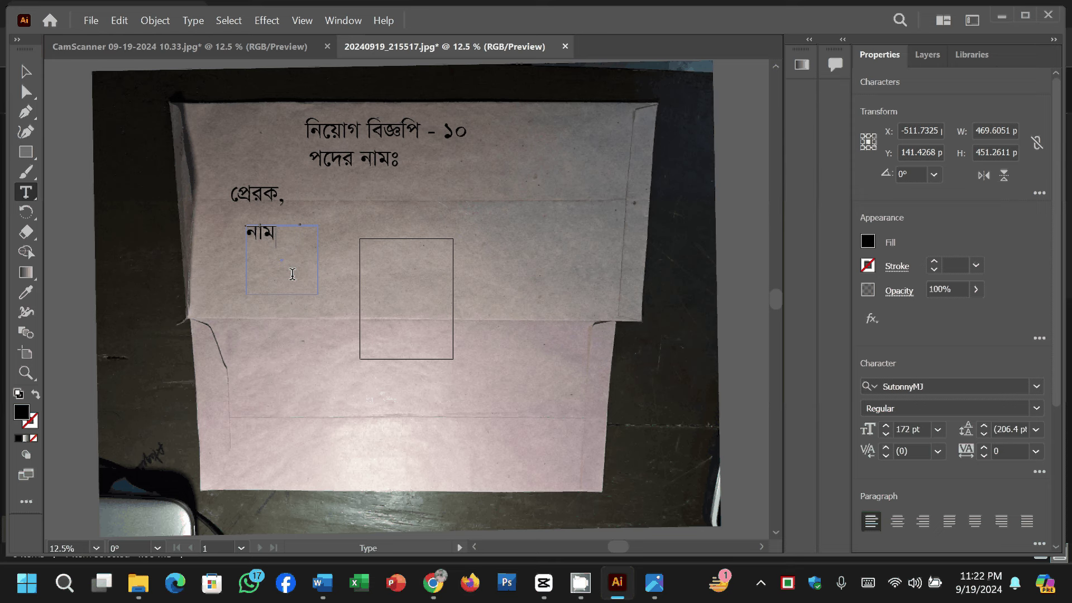
key("Return")
type("গ্রাম")
key("Escape")
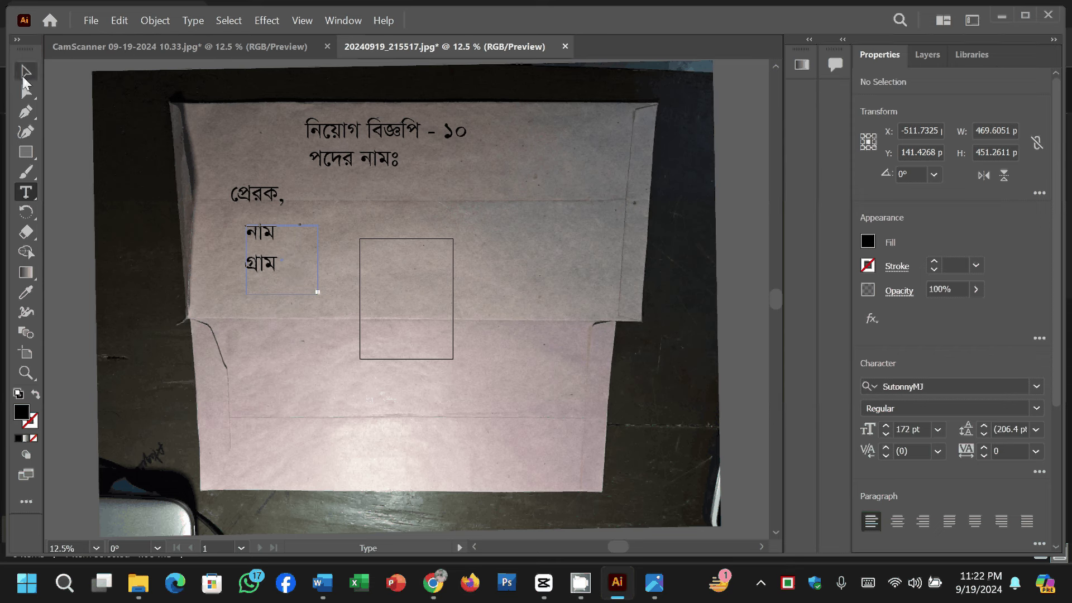
Continue the sender's address block with the lines "পোস্ট" and "উপজেলা".
left_click(25, 71)
left_click(272, 302)
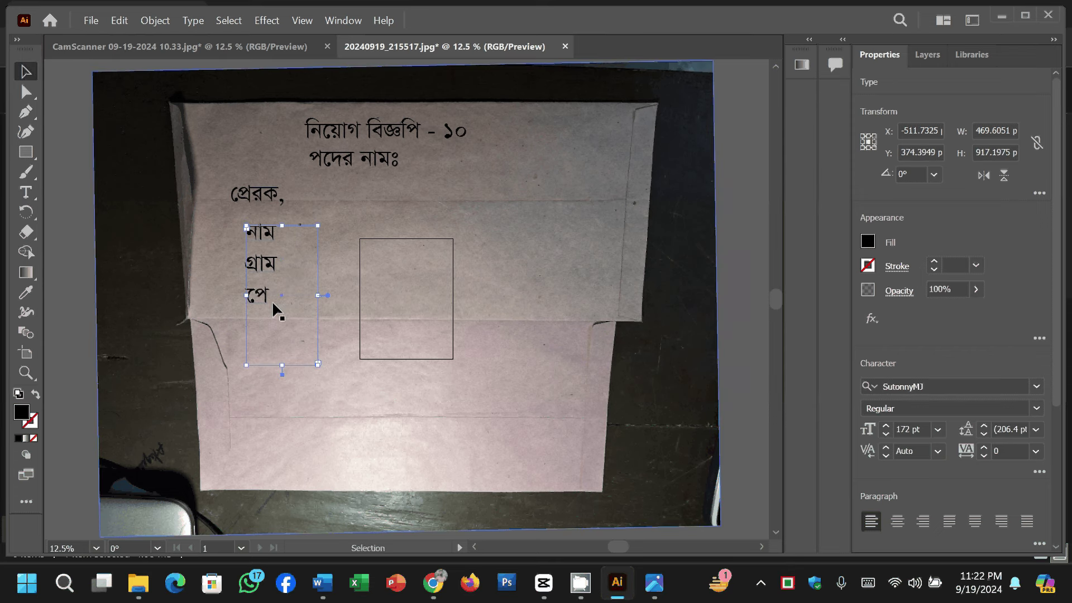
double_click(273, 301)
type("াম পো")
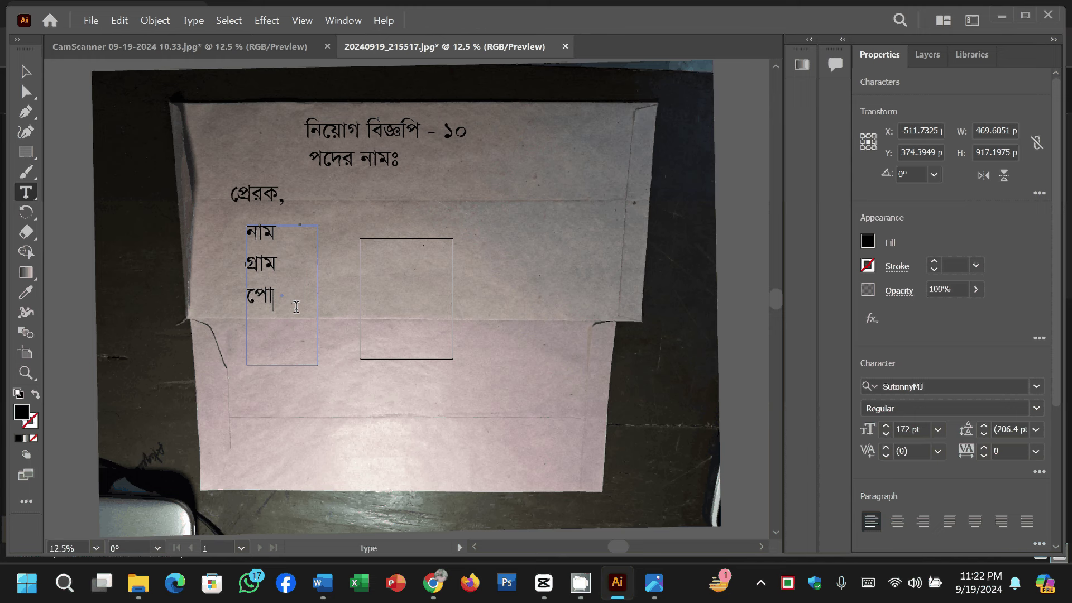
type("স্ট")
key("Return")
type("উপজে")
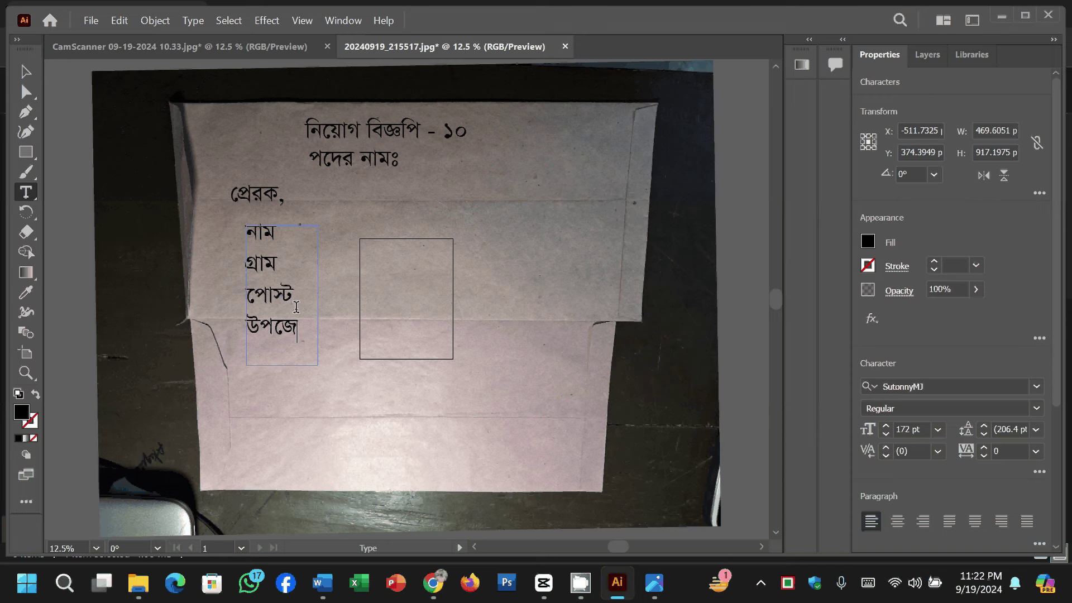
type("লা")
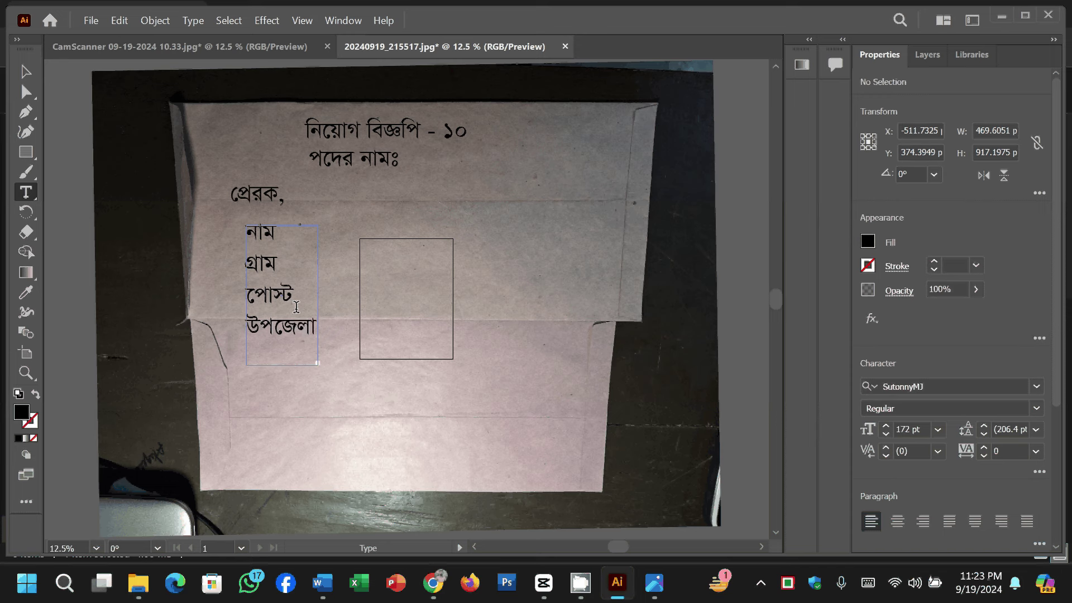
Lengthen the address text frame downward and add "জেলা" as its last line.
left_click(26, 71)
left_click_drag(282, 365, 286, 389)
double_click(294, 363)
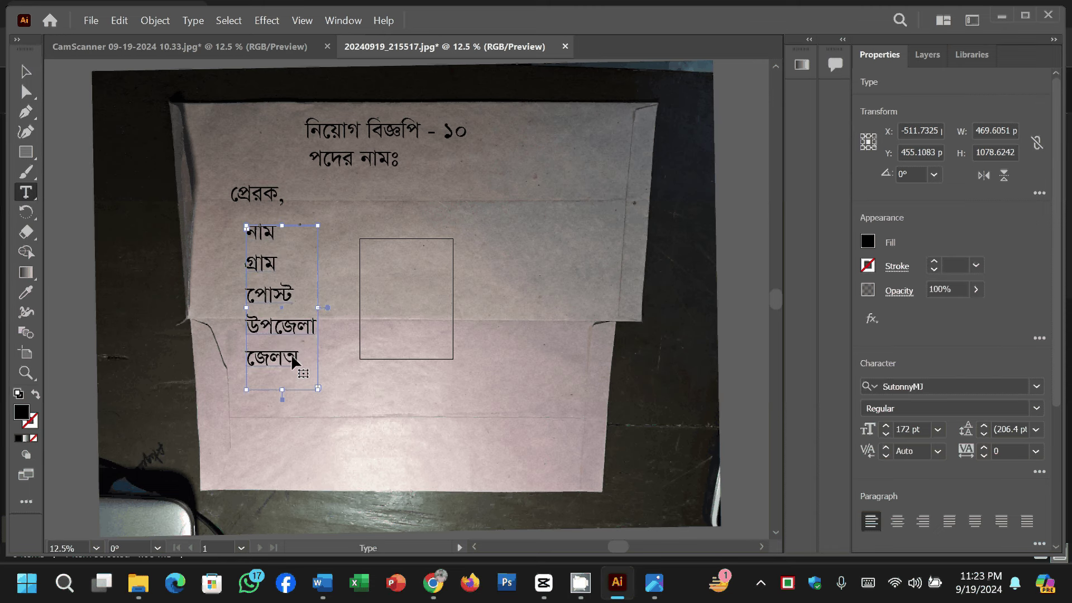
left_click(302, 364)
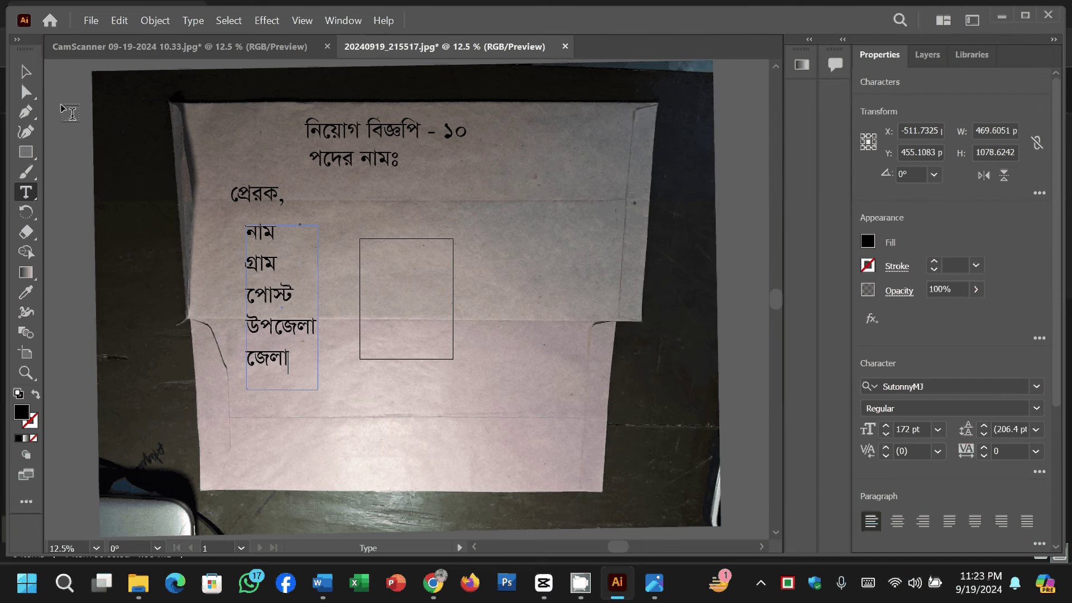
Move the address block up closer to "প্রেরক," and reduce its font size to 163 pt.
left_click(25, 72)
left_click_drag(276, 285, 260, 256)
left_click(885, 432)
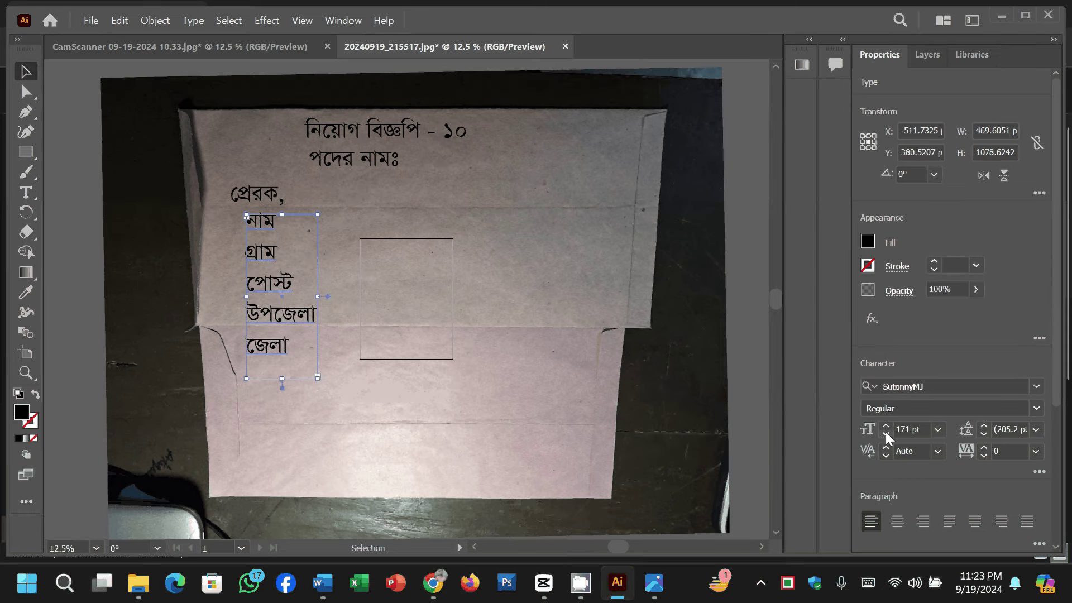
left_click(885, 433)
Tighten the address block's leading to below 158 pt so its five lines sit closer together.
left_click(984, 433)
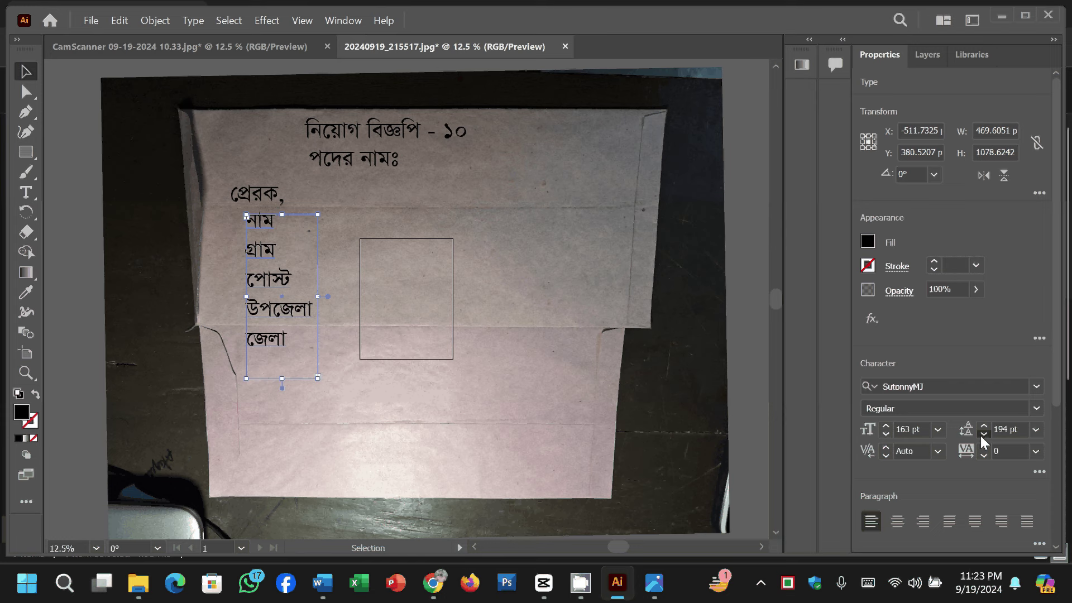
left_click(983, 435)
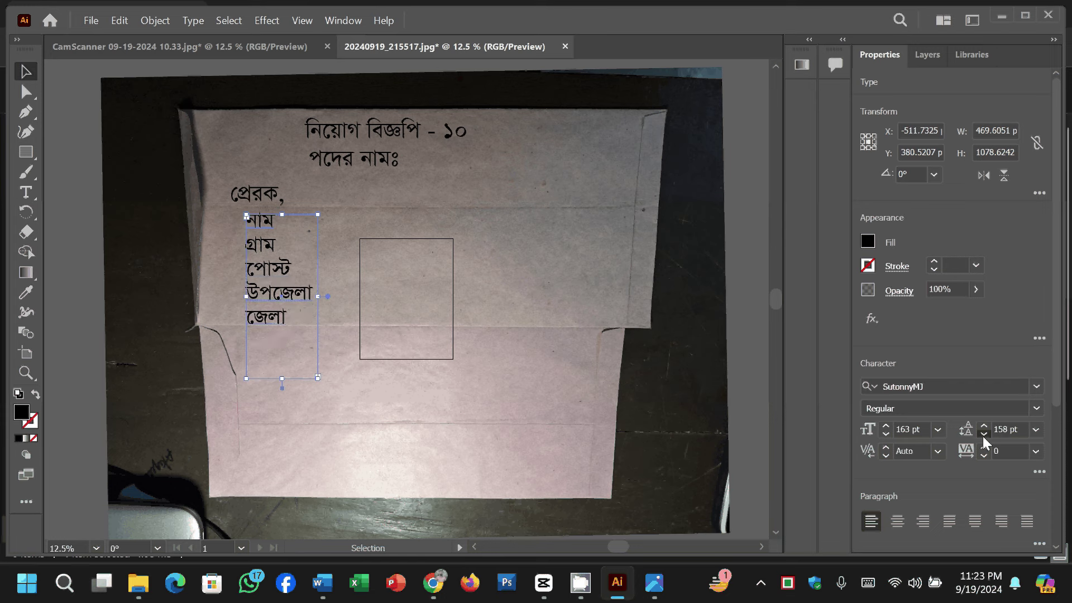
left_click(982, 437)
left_click(473, 431)
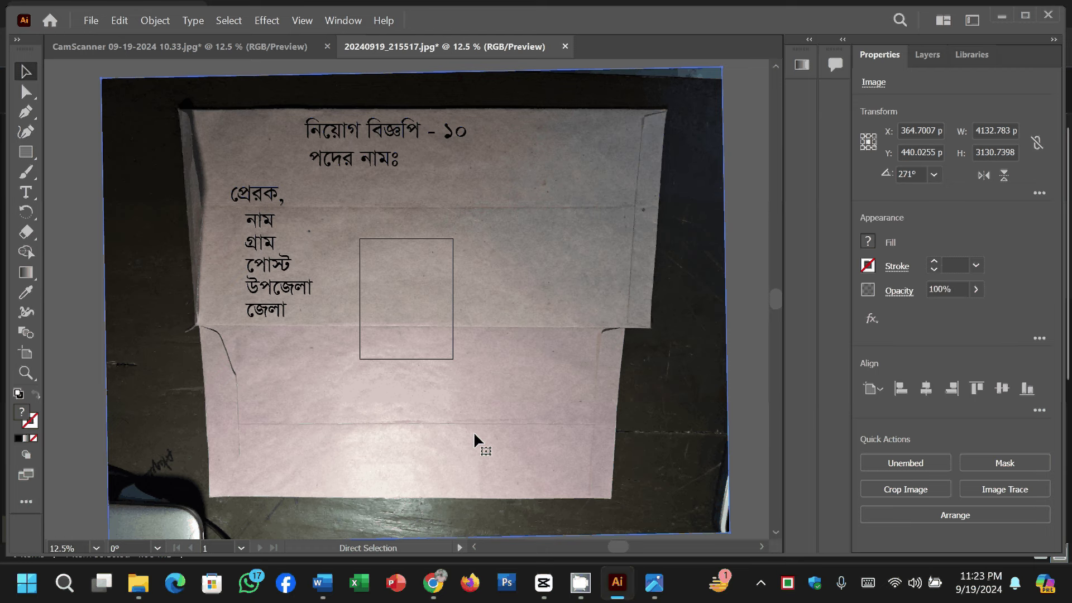
key("ctrl+equal")
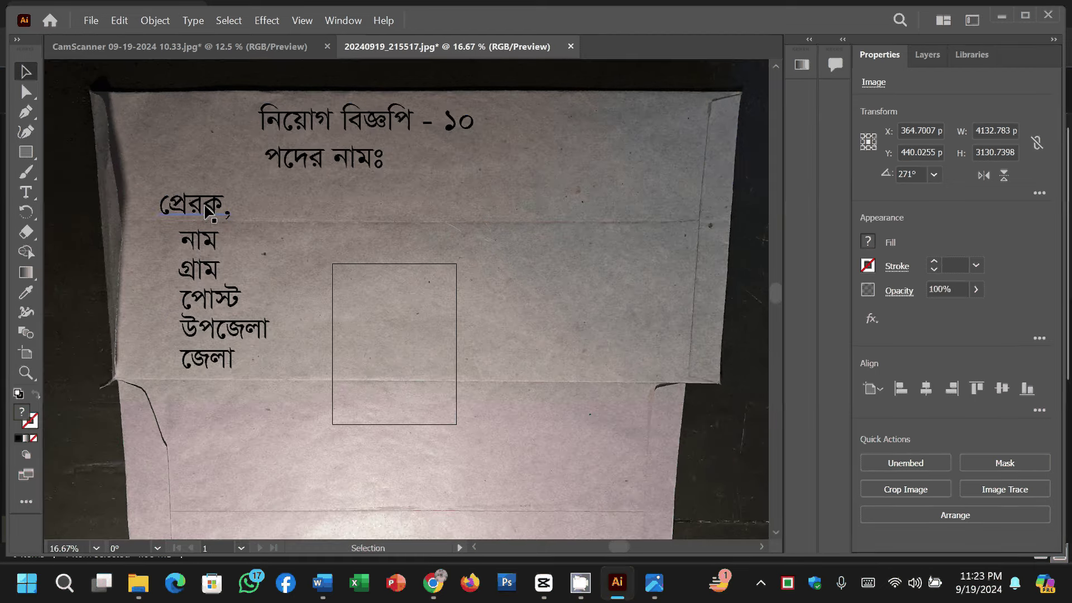
Move "প্রেরক," and the sender's address block higher on the envelope, directly below the post-name label.
left_click_drag(217, 304, 217, 283)
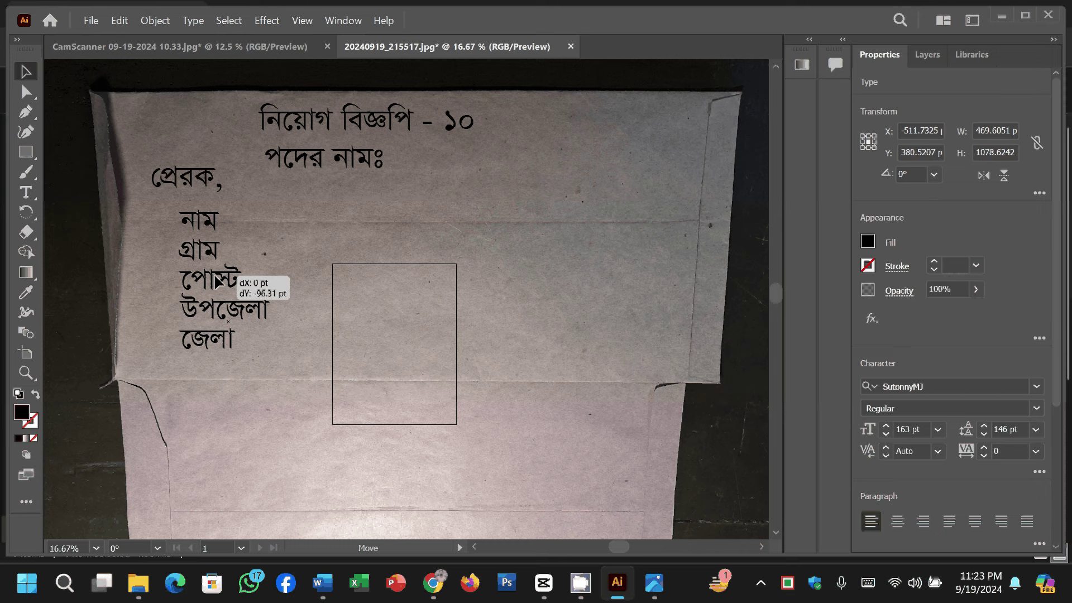
left_click(531, 222)
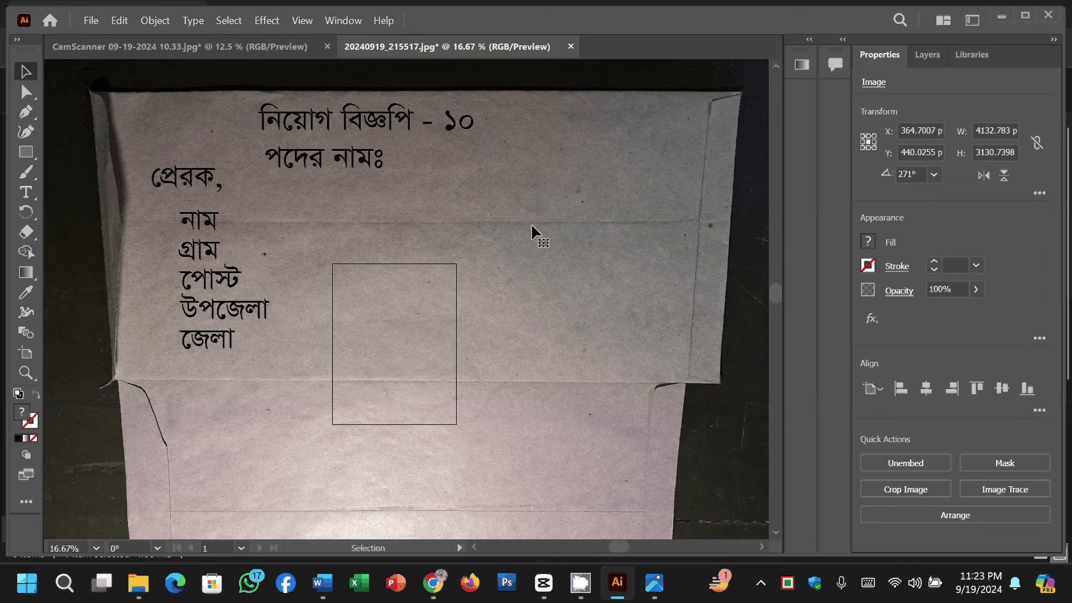
Add a text frame on the envelope's right half reading "ঢাকা ম্যাসট্রানজিট" and widen it to about 1051 pt so the text fits one line.
key("t")
left_click_drag(458, 182, 631, 360)
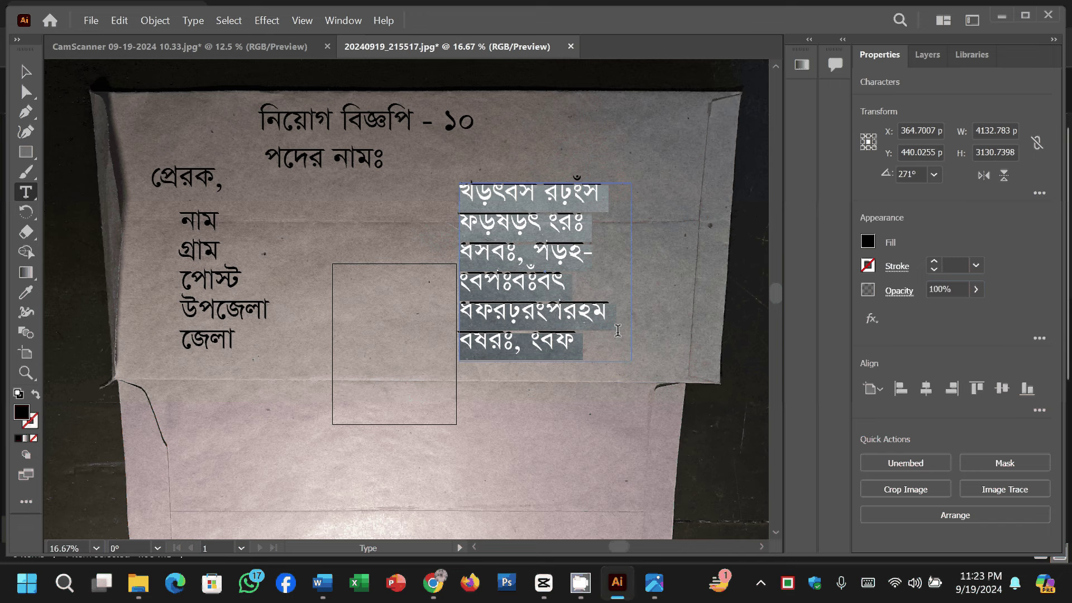
type("Xv")
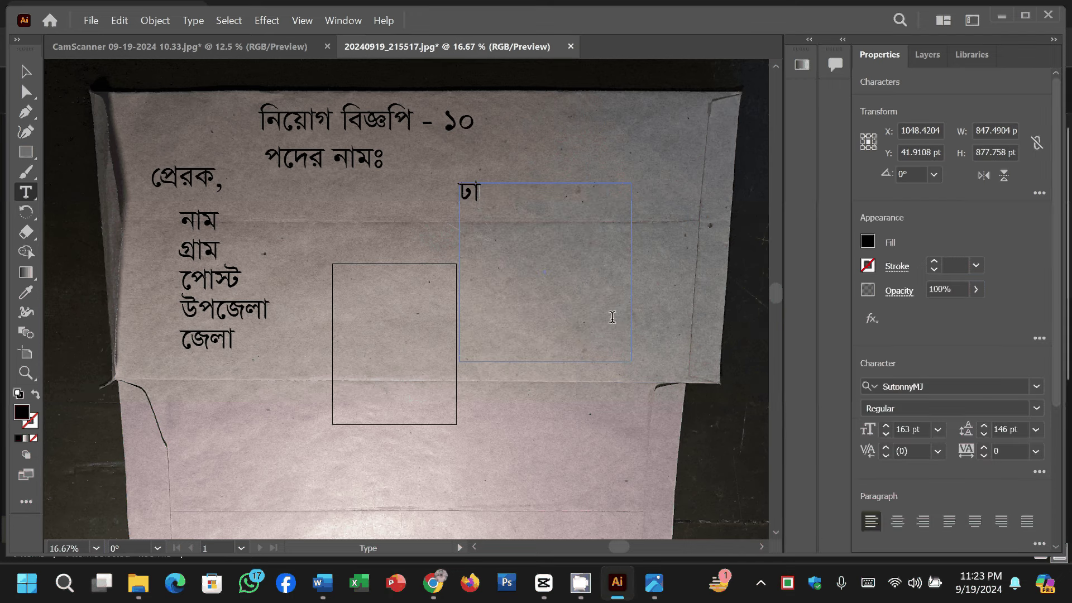
type("Kv g¨v")
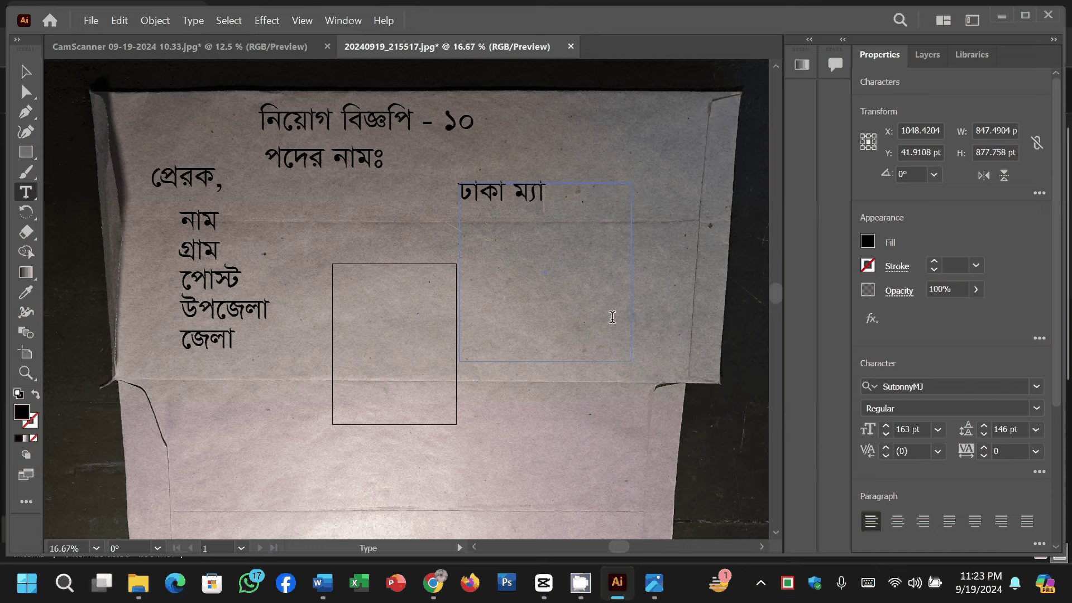
type("÷ªvwbRU")
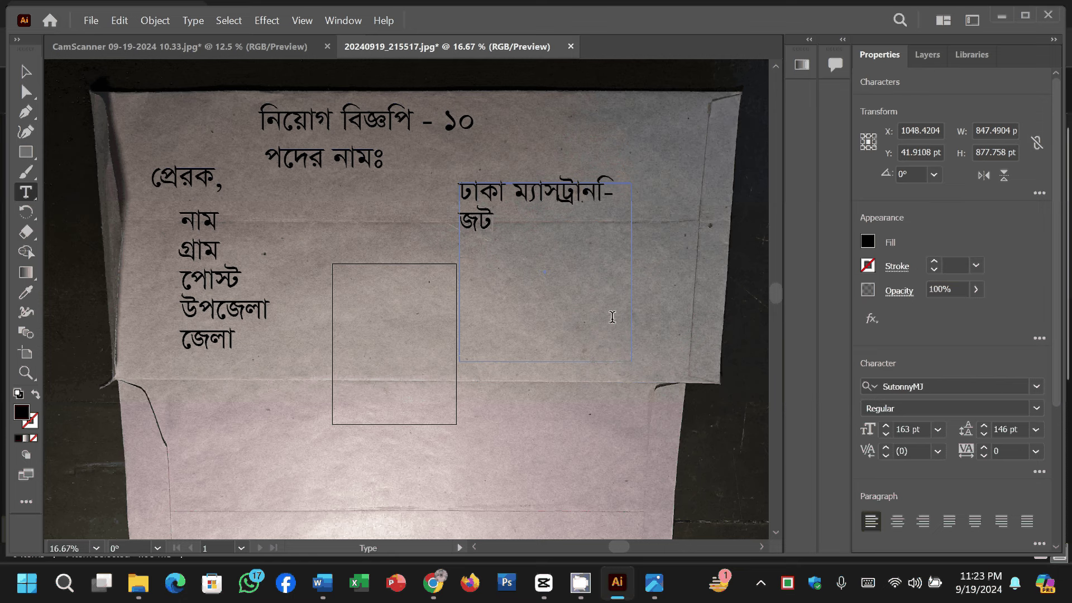
key("Escape")
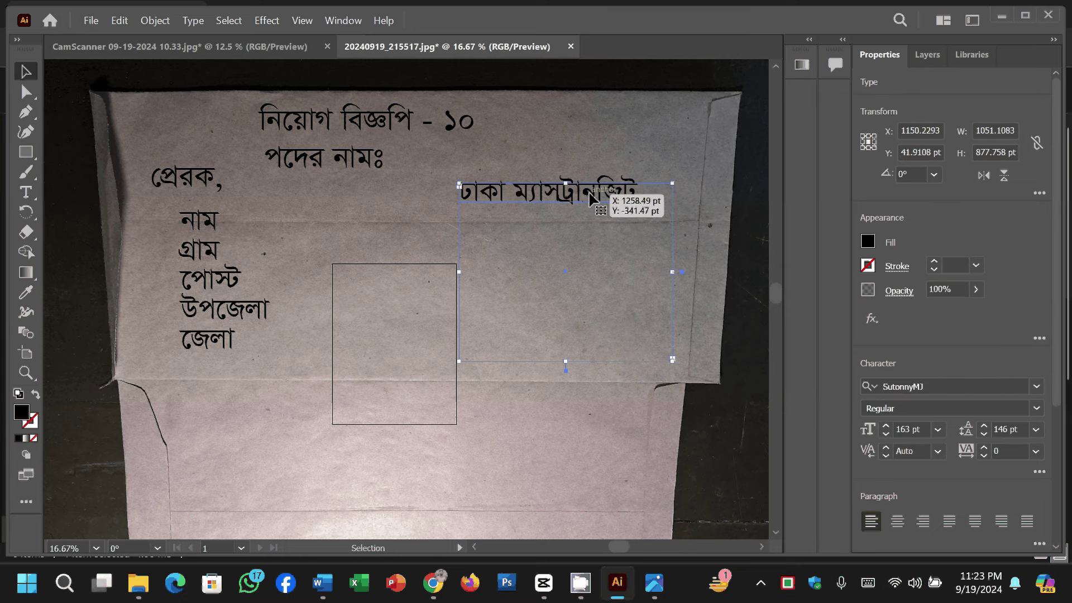
Insert the line "ব্যবস্থাপানা পরিচালক" above "ঢাকা ম্যাসট্রানজিট" in the recipient text frame.
key("t")
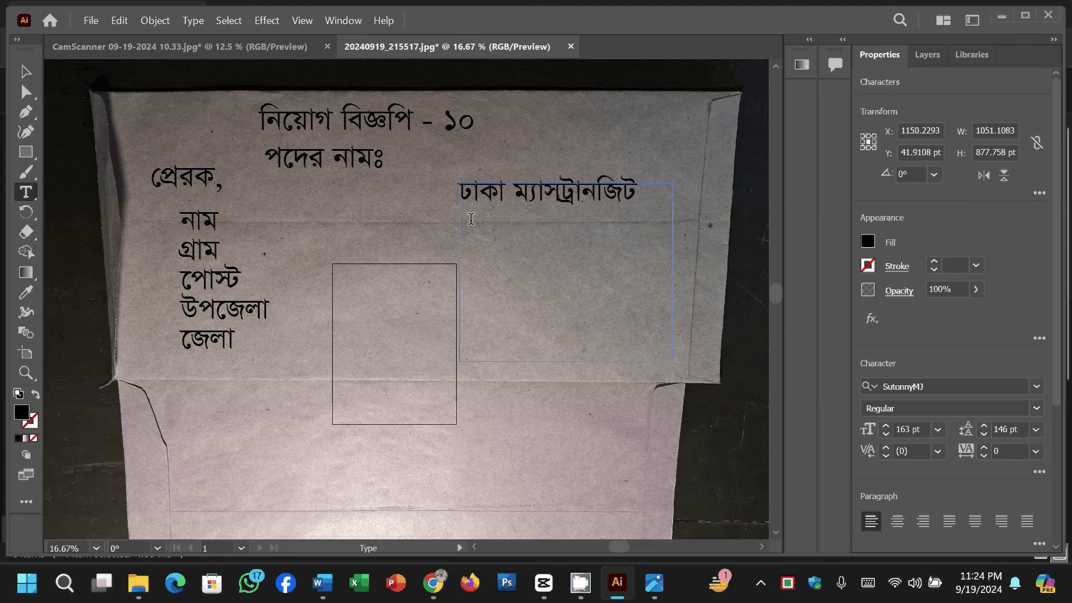
left_click(462, 199)
key("Return")
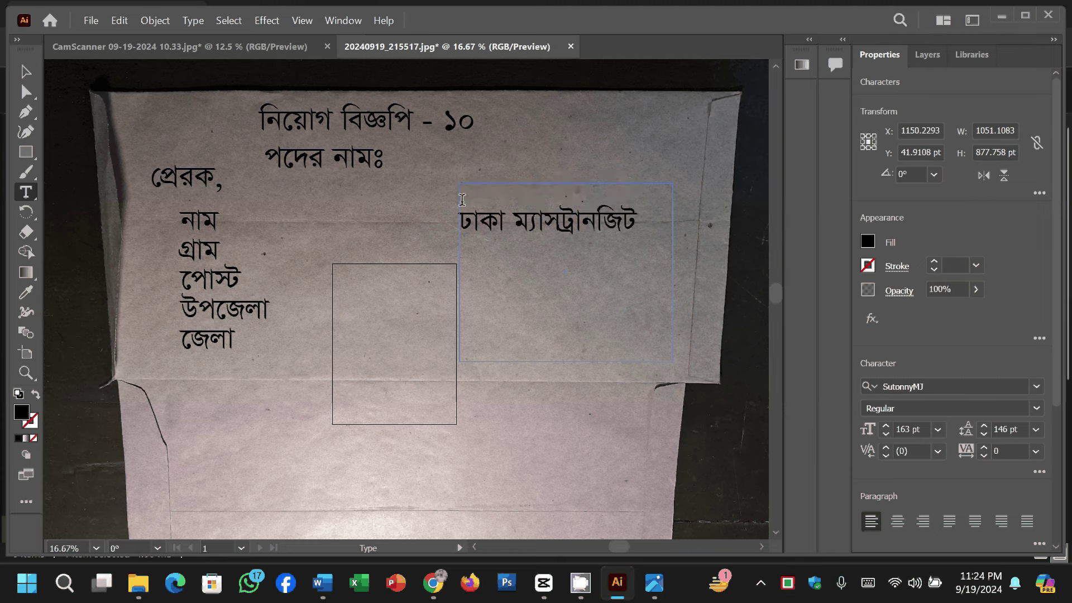
type("ব্যবস্থাপা")
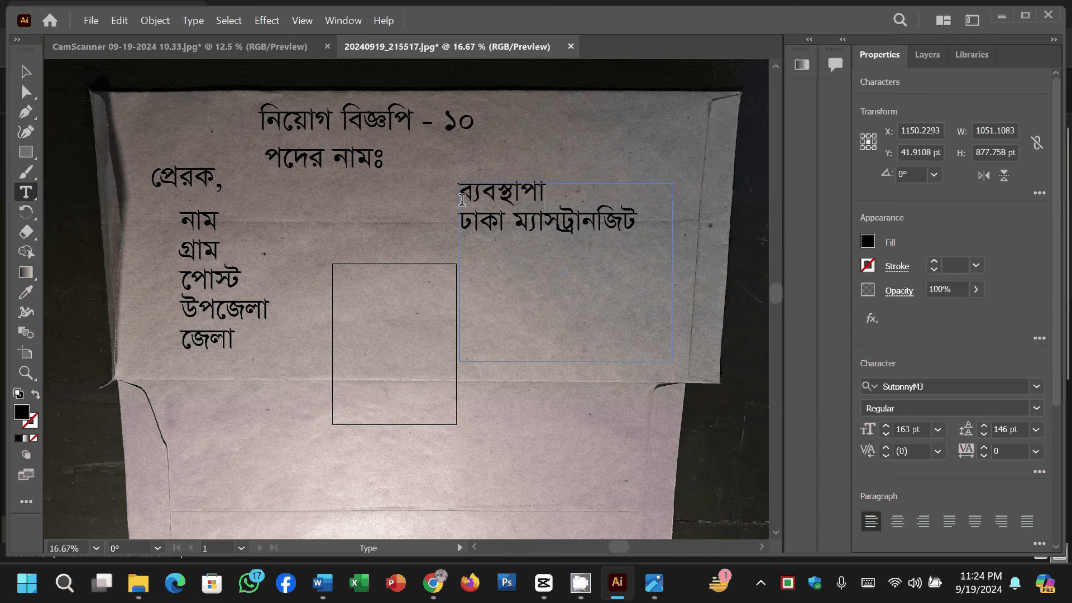
type("না পরিচাল")
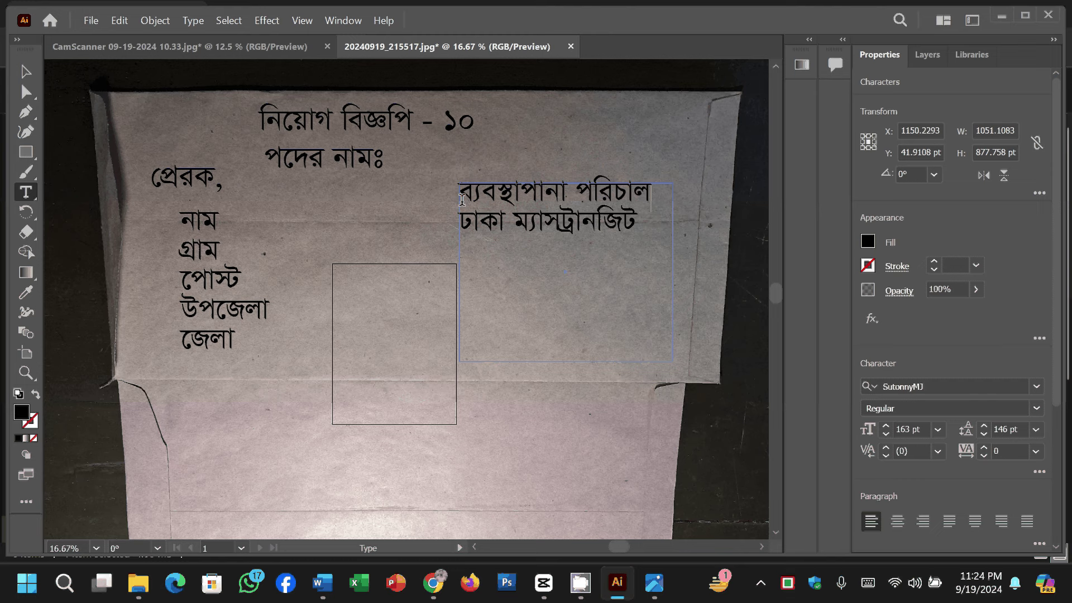
type("ক")
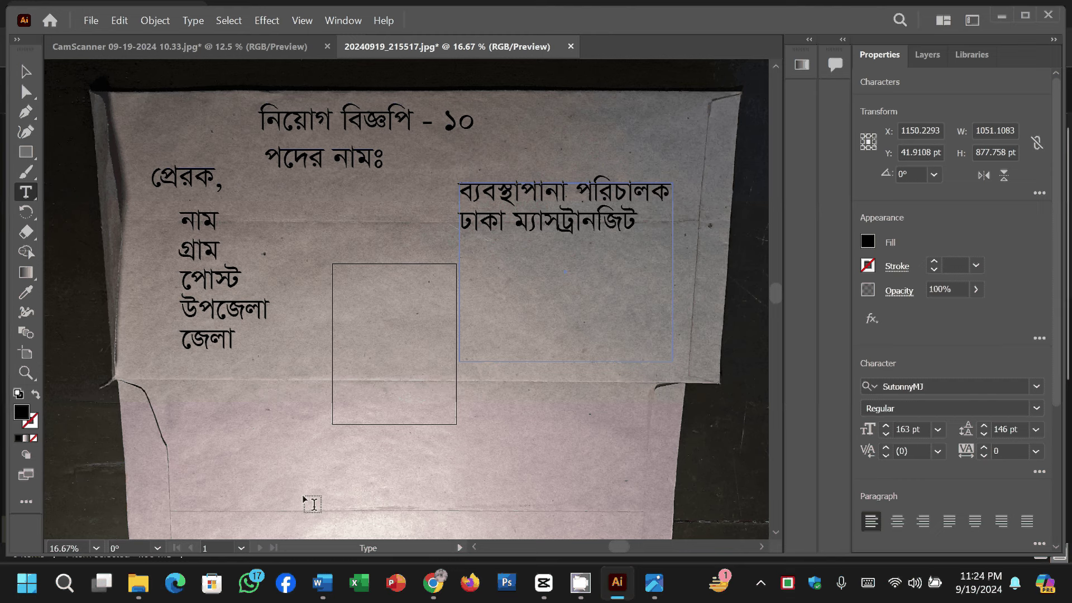
key("alt+Tab")
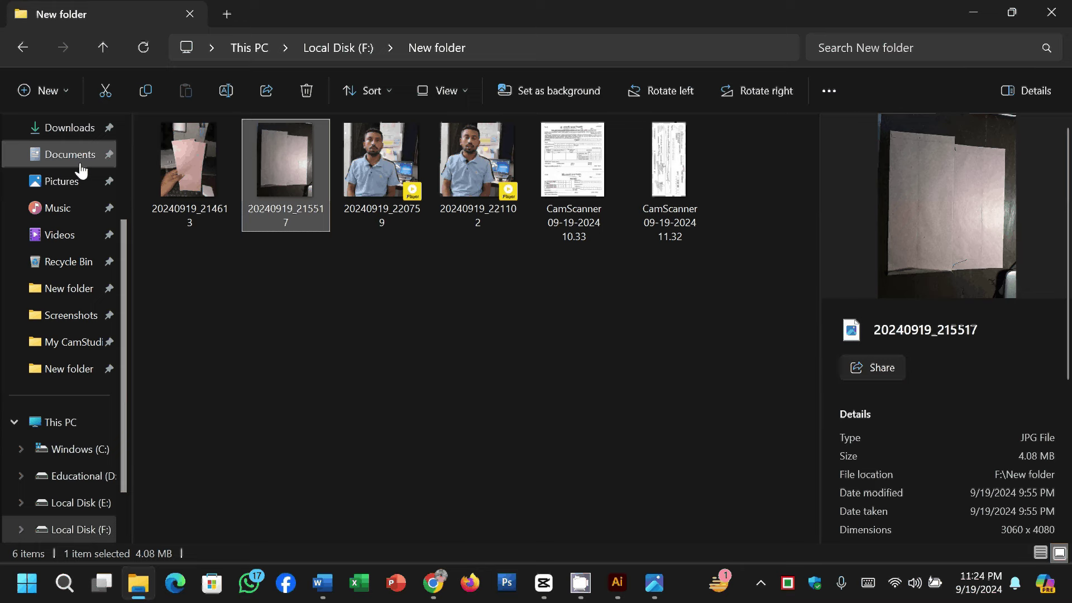
left_click(83, 140)
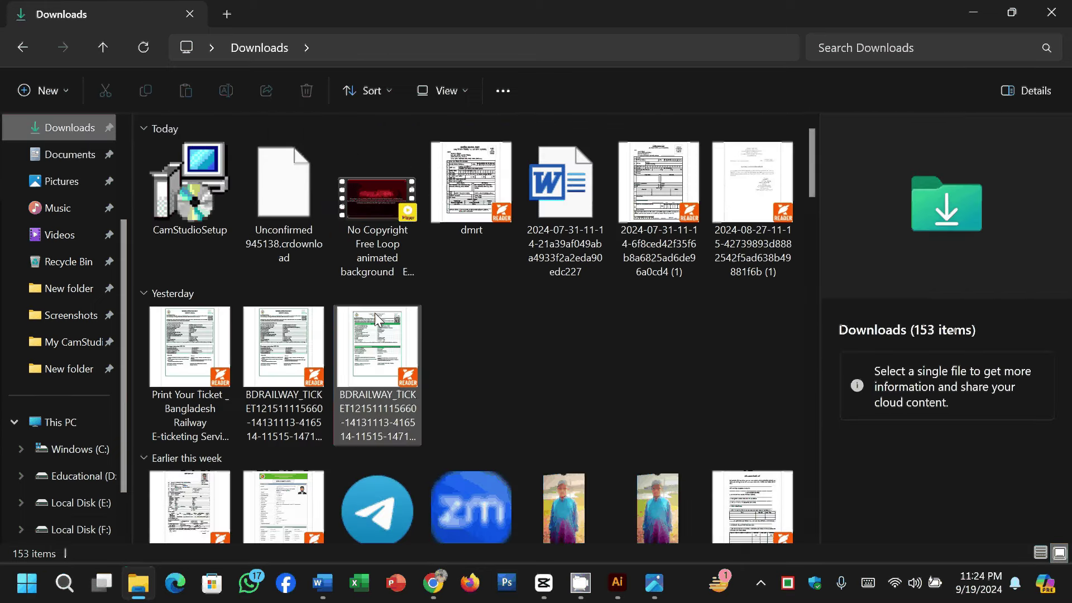
scroll(312, 301, "down", 15)
scroll(316, 313, "down", 10)
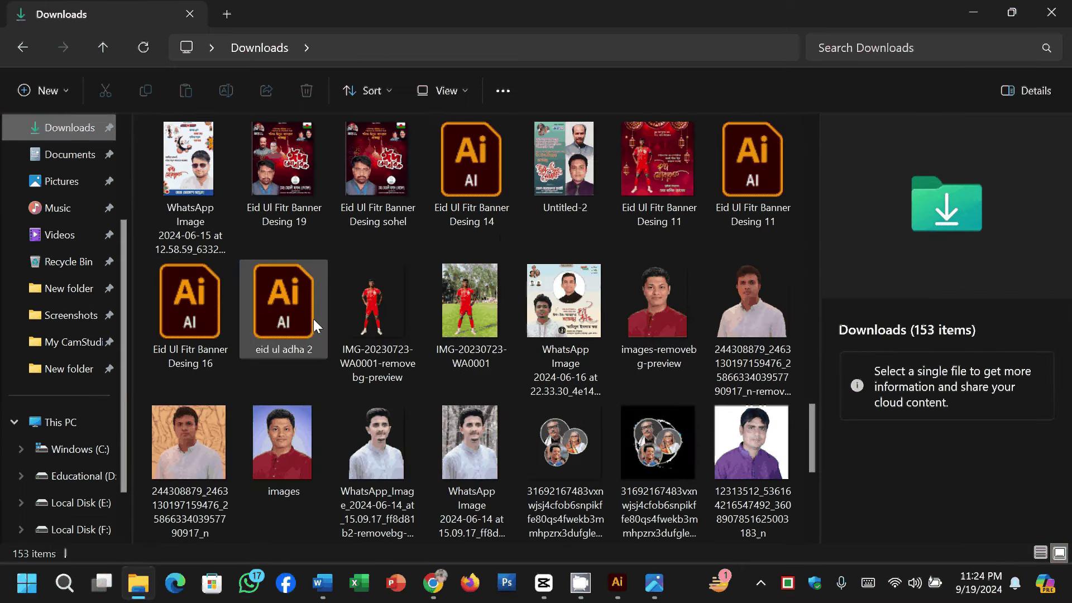
scroll(313, 319, "up", 10)
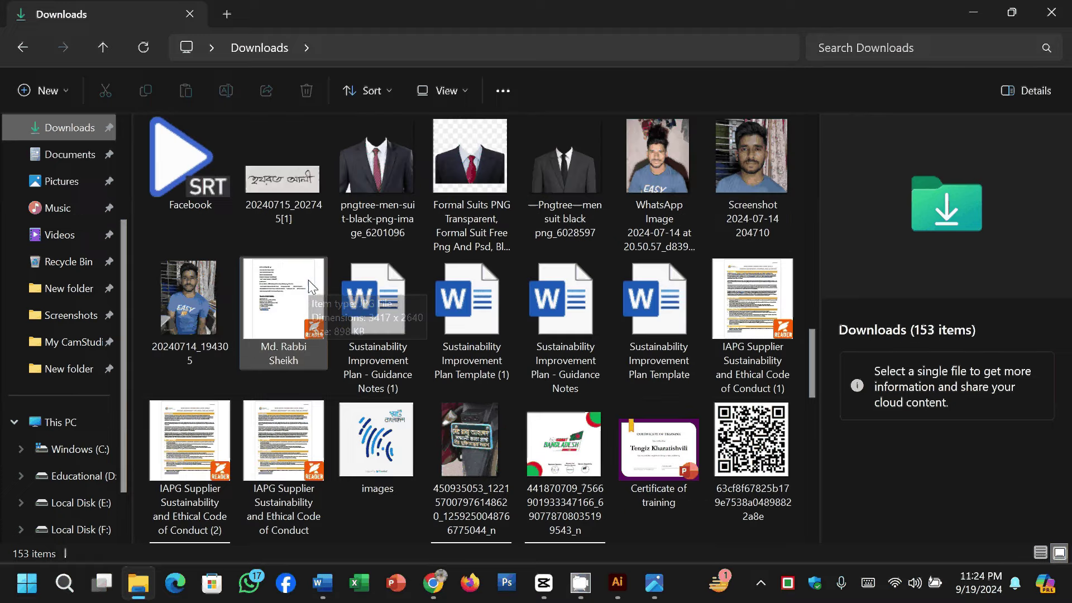
scroll(306, 273, "up", 15)
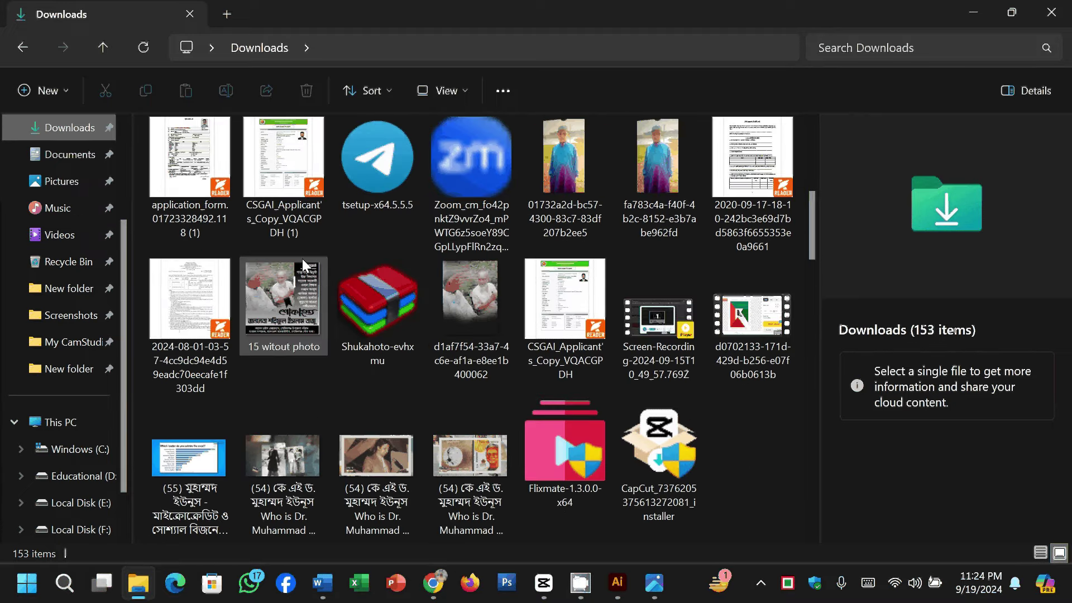
left_click(222, 306)
double_click(222, 306)
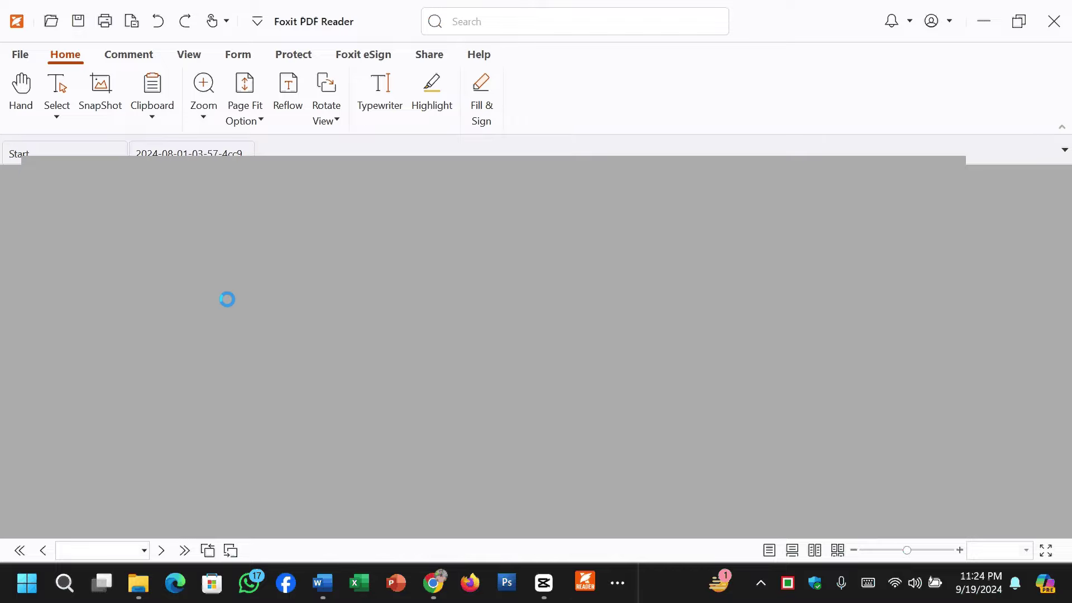
Examine the recipient's mailing address in clause ২৫ on the circular's second page, then return to Illustrator.
scroll(679, 370, "down", 3)
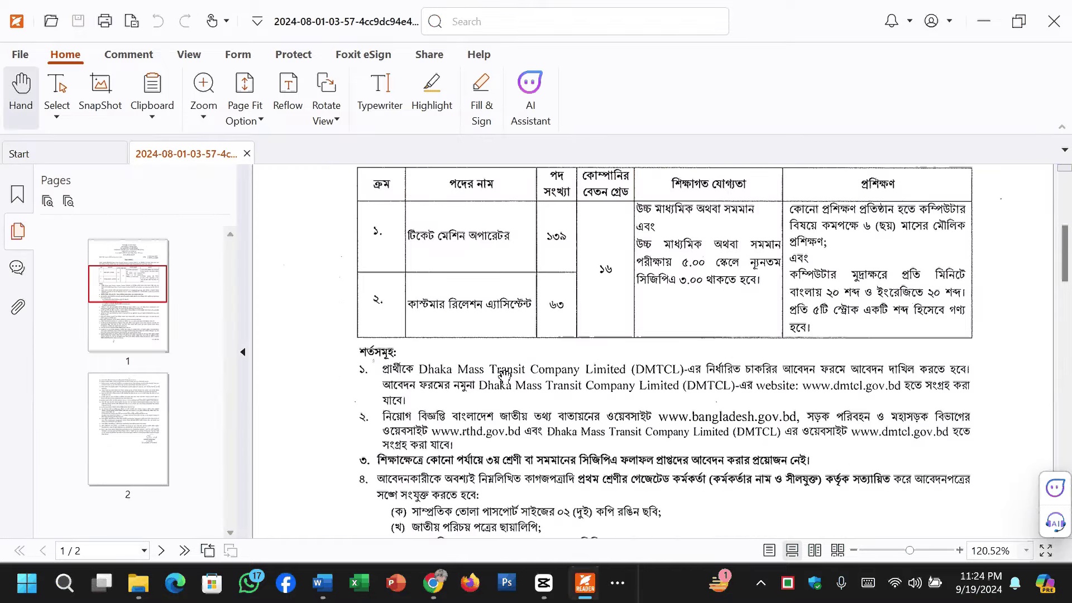
scroll(769, 424, "down", 3)
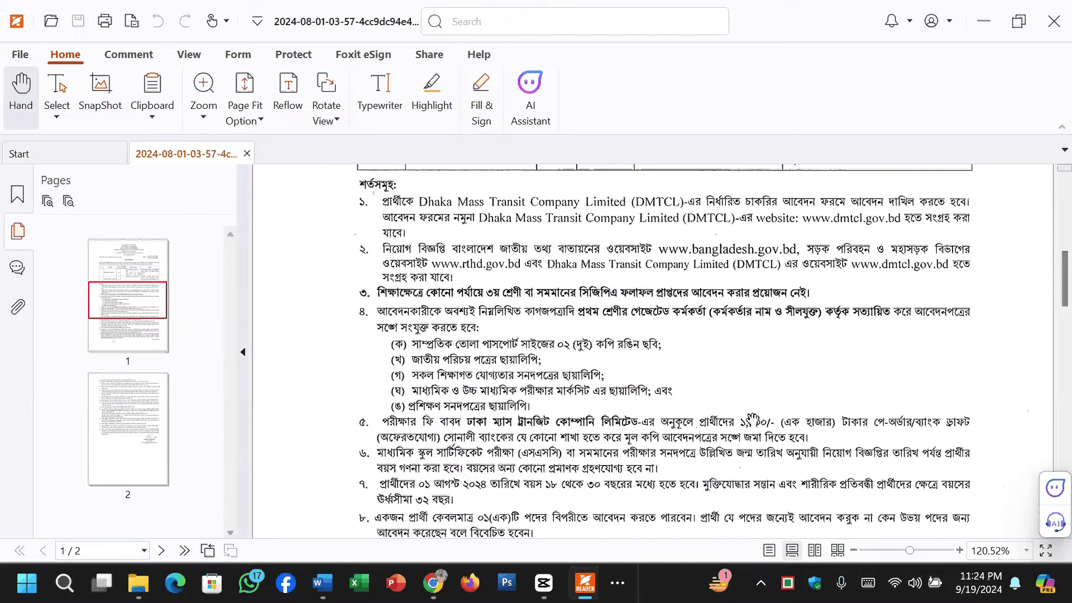
scroll(753, 418, "down", 10)
scroll(724, 409, "down", 4)
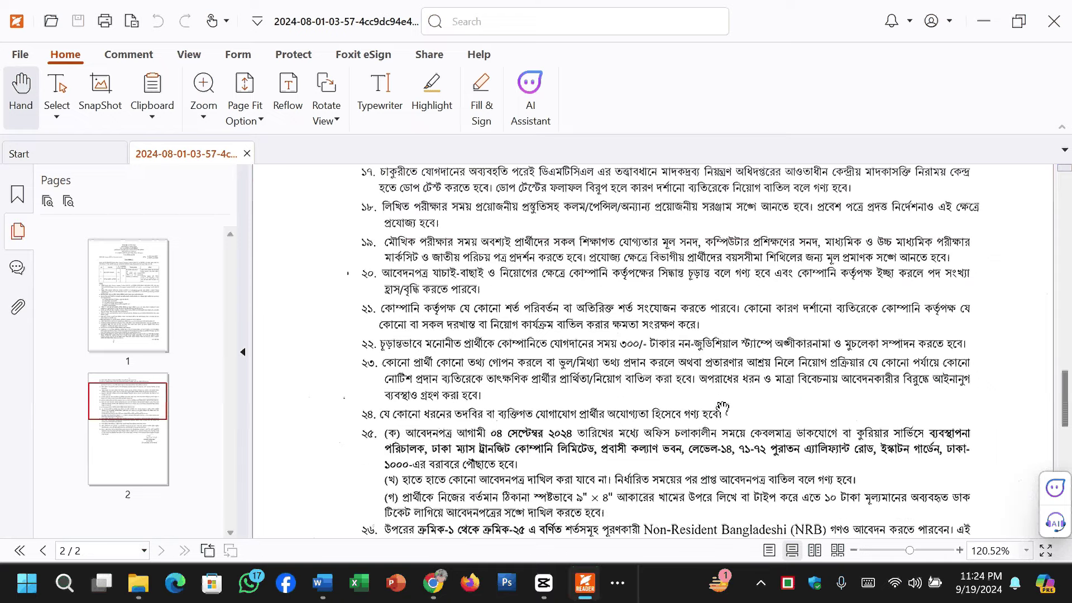
scroll(723, 406, "down", 1)
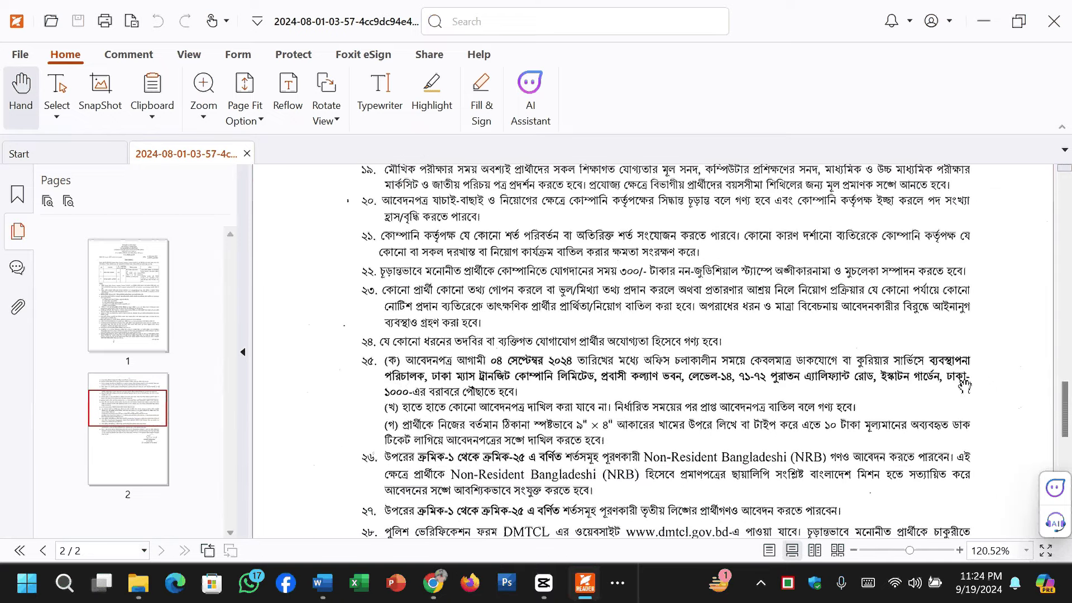
mouse_move(546, 584)
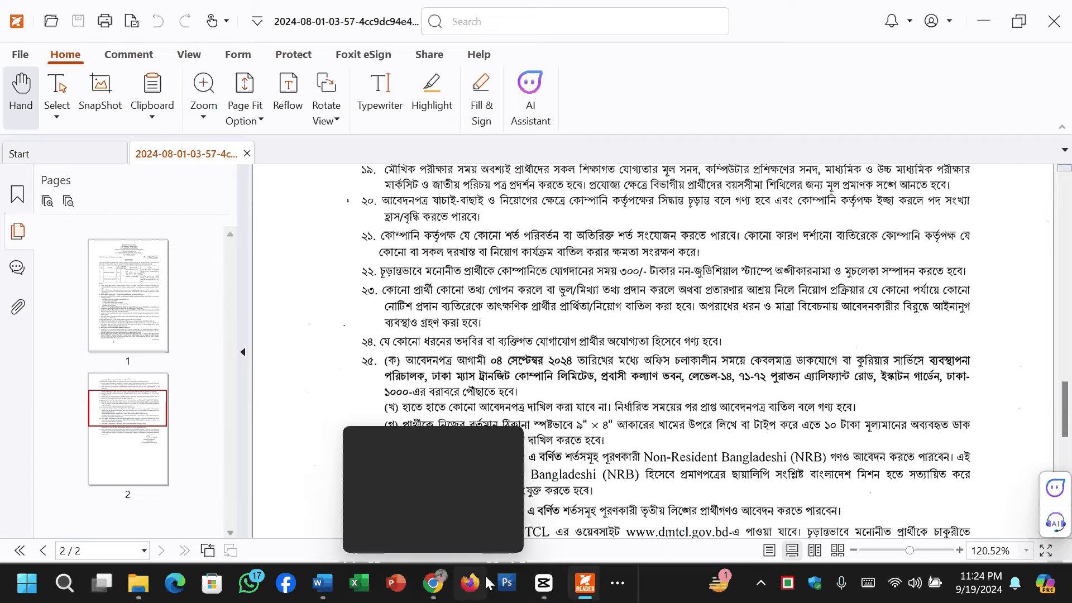
left_click(618, 581)
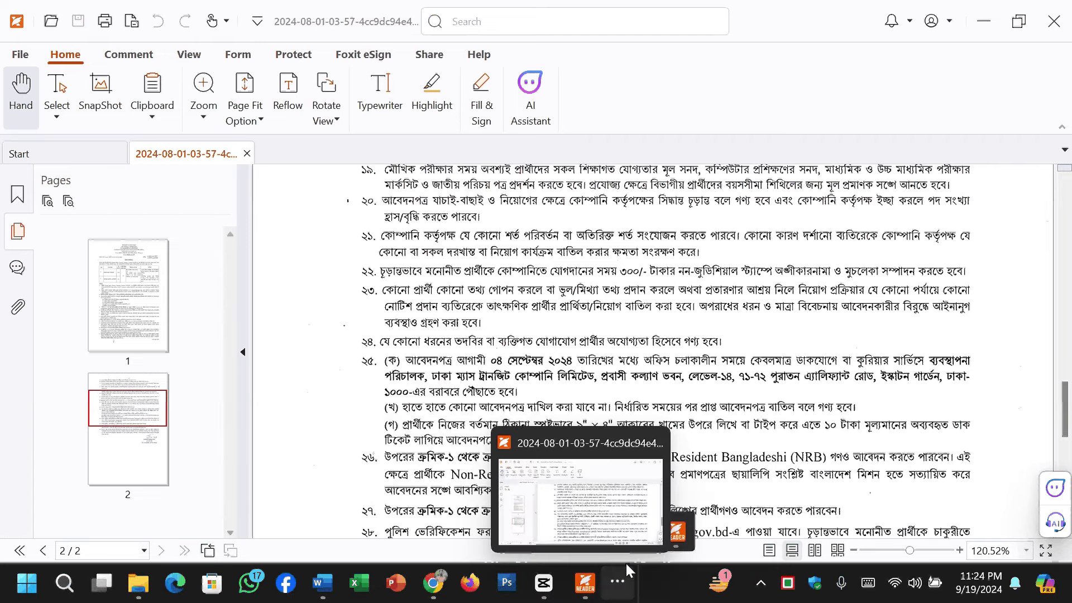
left_click(601, 530)
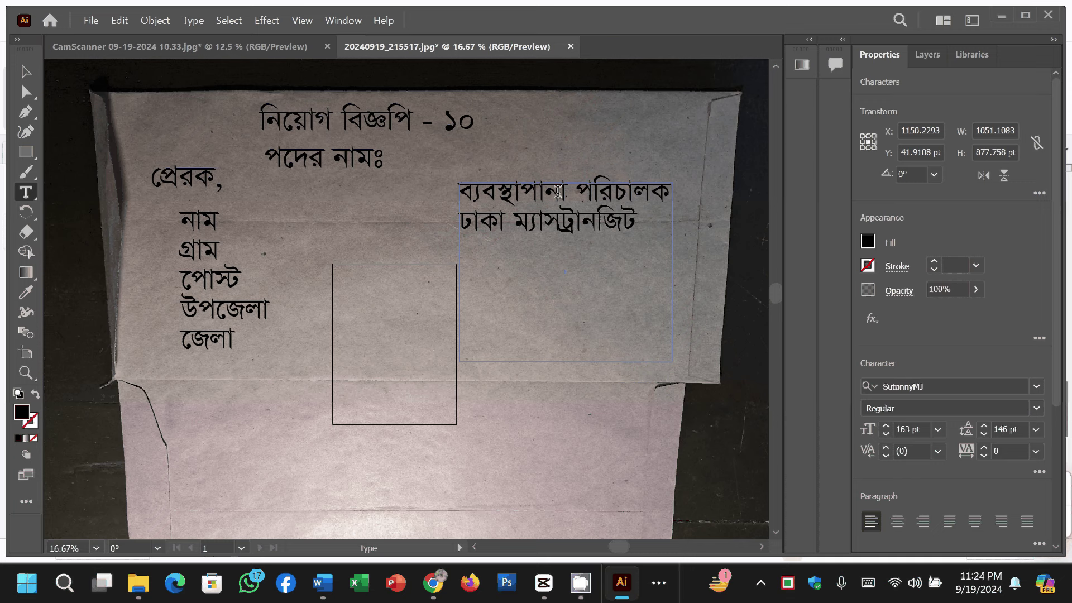
Move the circular number, post name, "প্রেরক," heading and address block together down onto the envelope's lower section.
key("Escape")
left_click(365, 202)
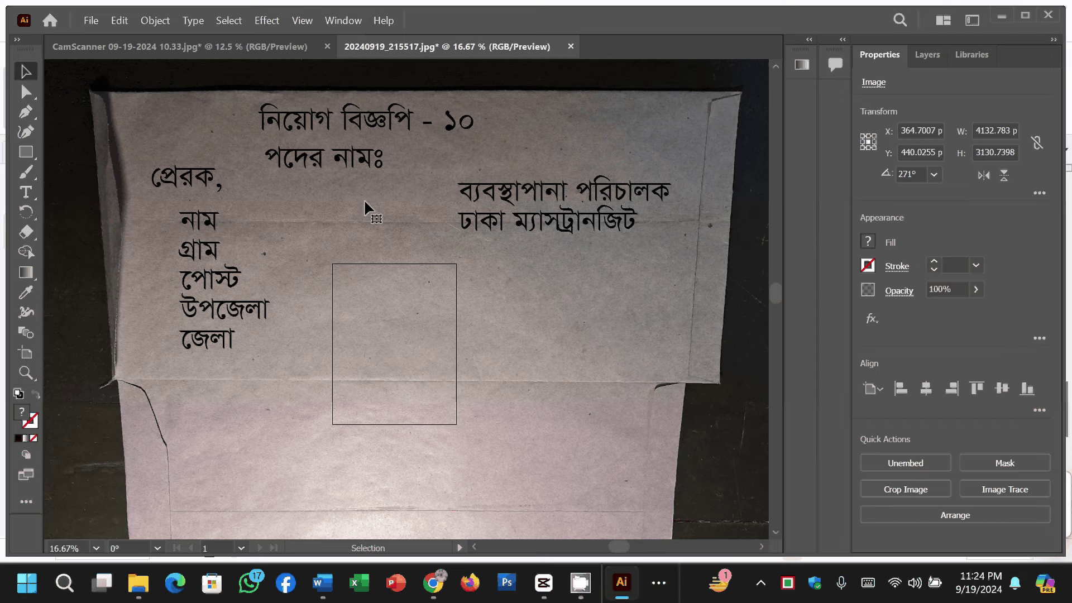
left_click_drag(365, 202, 393, 263)
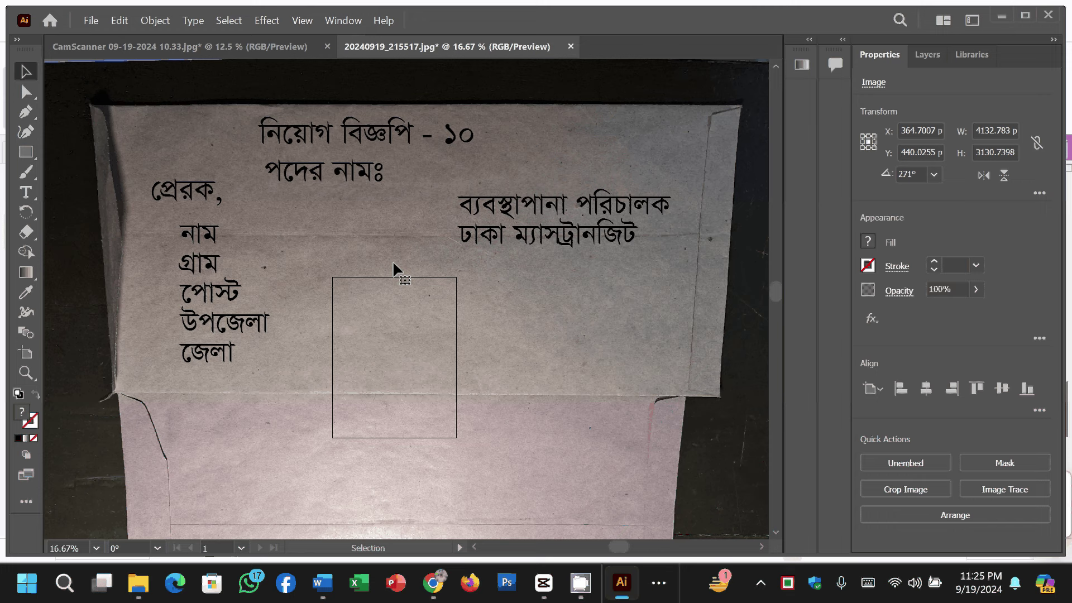
left_click(202, 200)
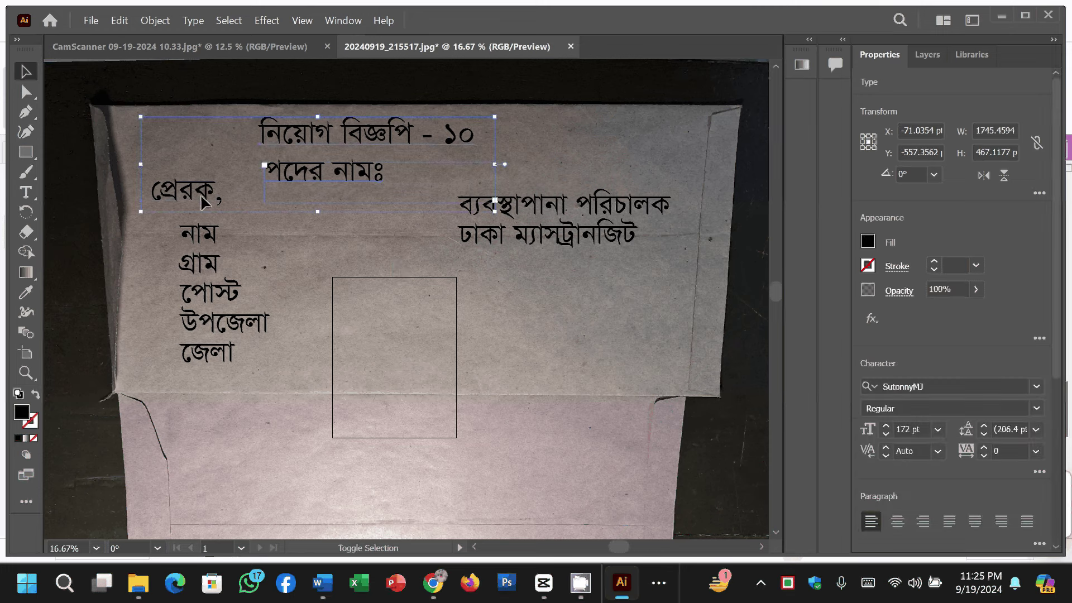
scroll(202, 200, "down", 3)
left_click(205, 138, "shift")
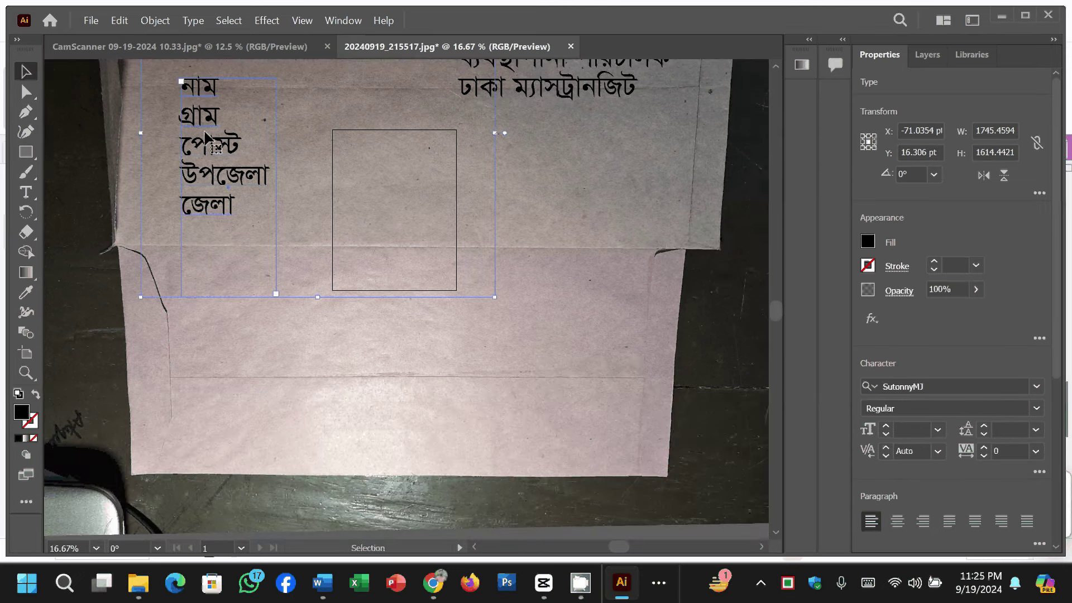
left_click_drag(205, 137, 264, 418)
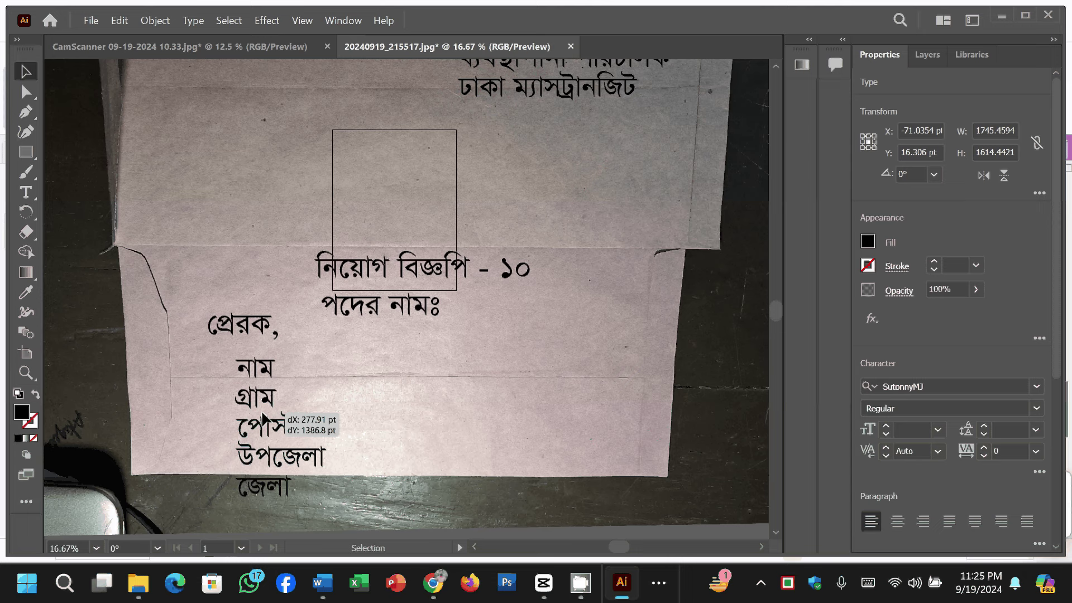
scroll(263, 417, "down", 3)
Change the heading "প্রেরক," above the moved address block to "প্রাপক,".
left_click(229, 155)
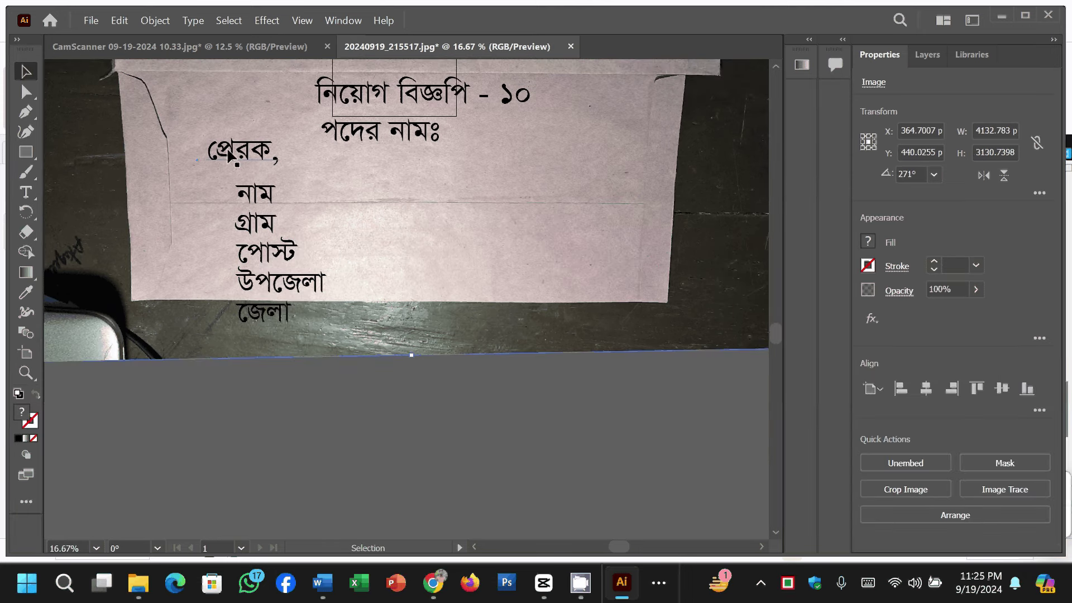
double_click(225, 155)
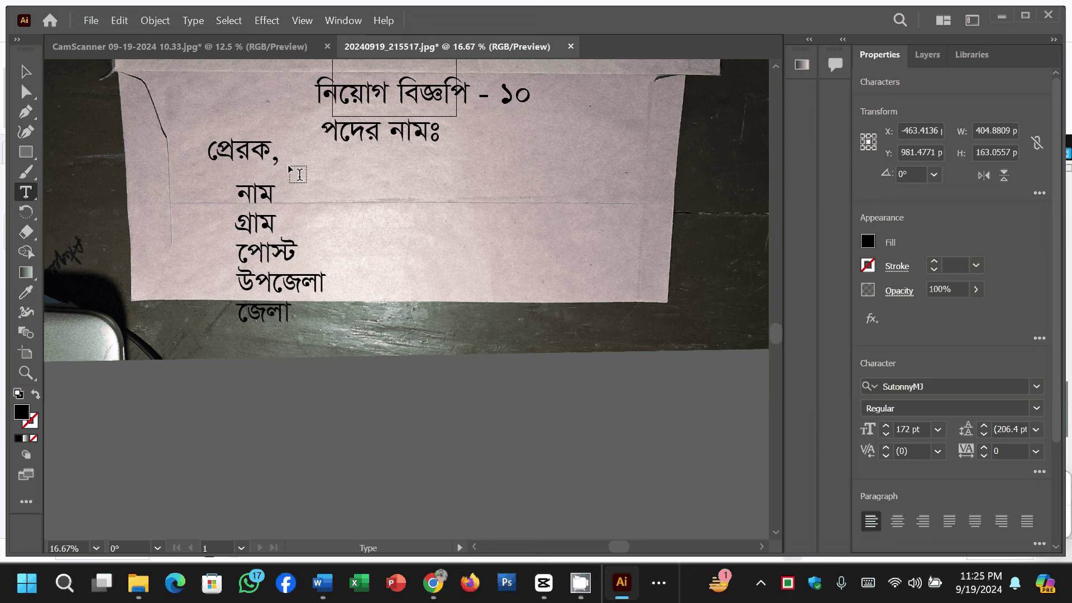
key("BackSpace")
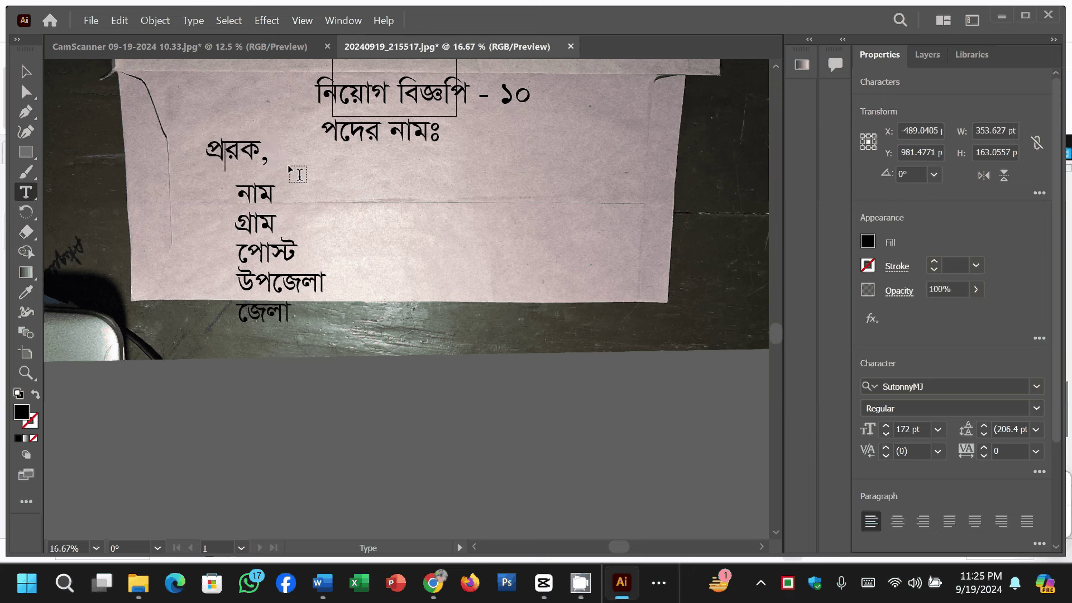
key("BackSpace")
type("া")
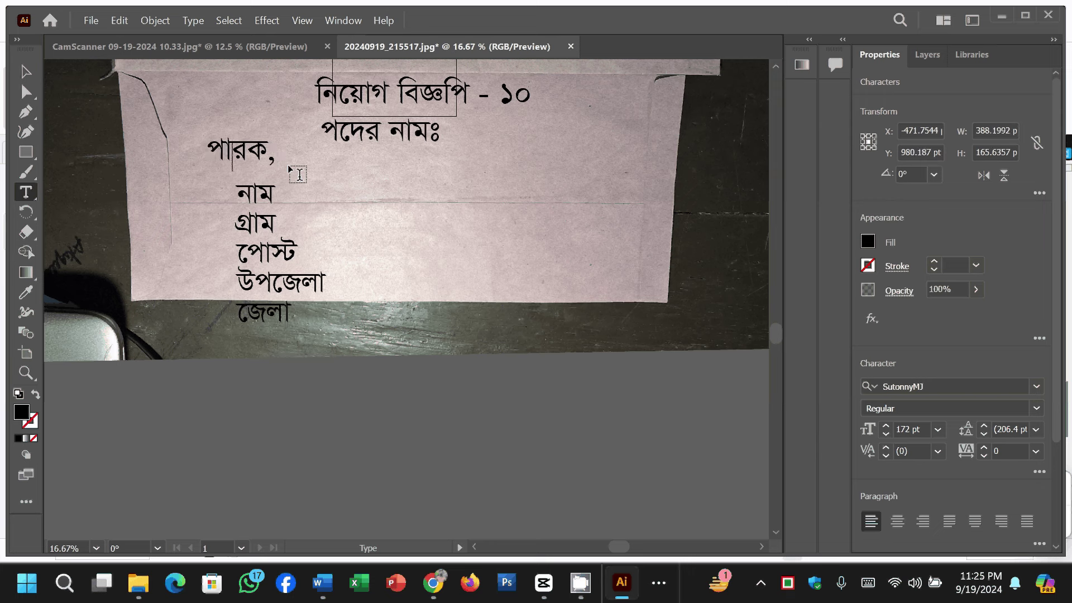
key("Delete")
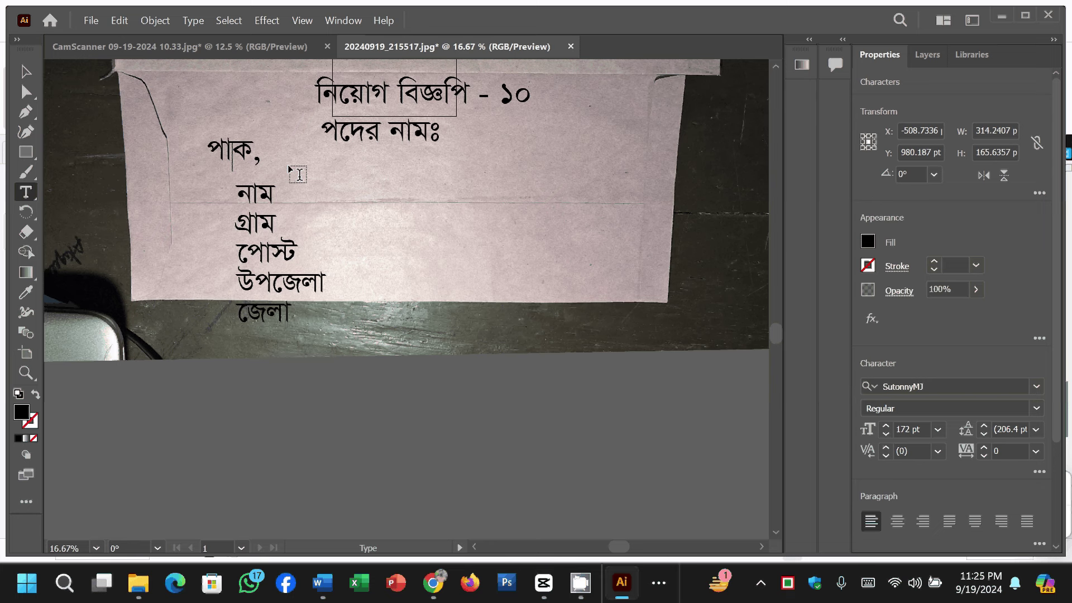
type("্রা")
type("প")
Scale down the "প্রাপক," heading with its address block to about 512 by 1009 pt and move both to the lower section's right side.
left_click(34, 78)
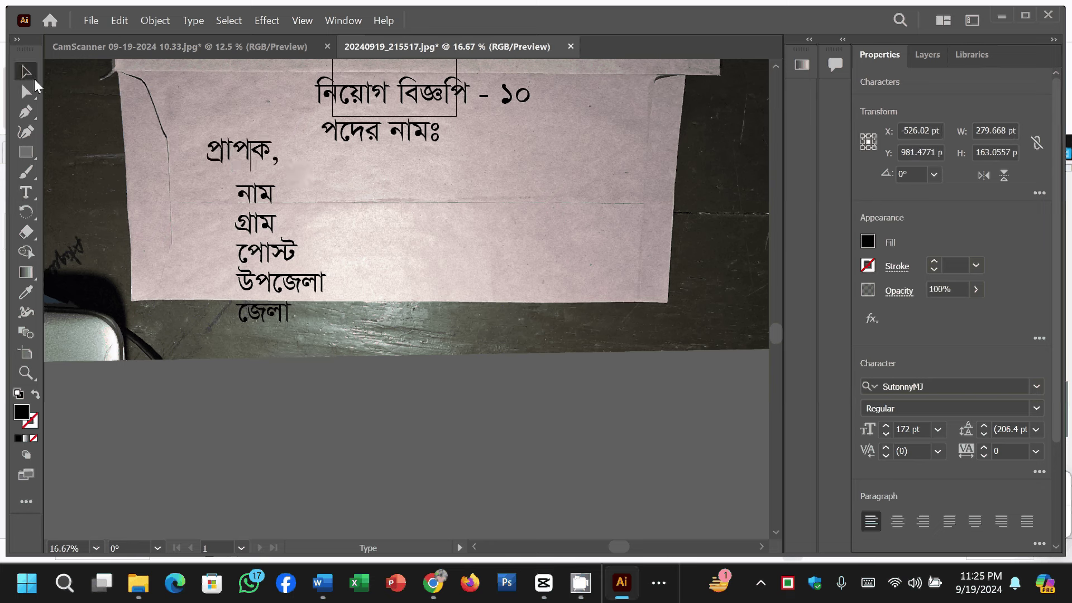
left_click(246, 238, "shift")
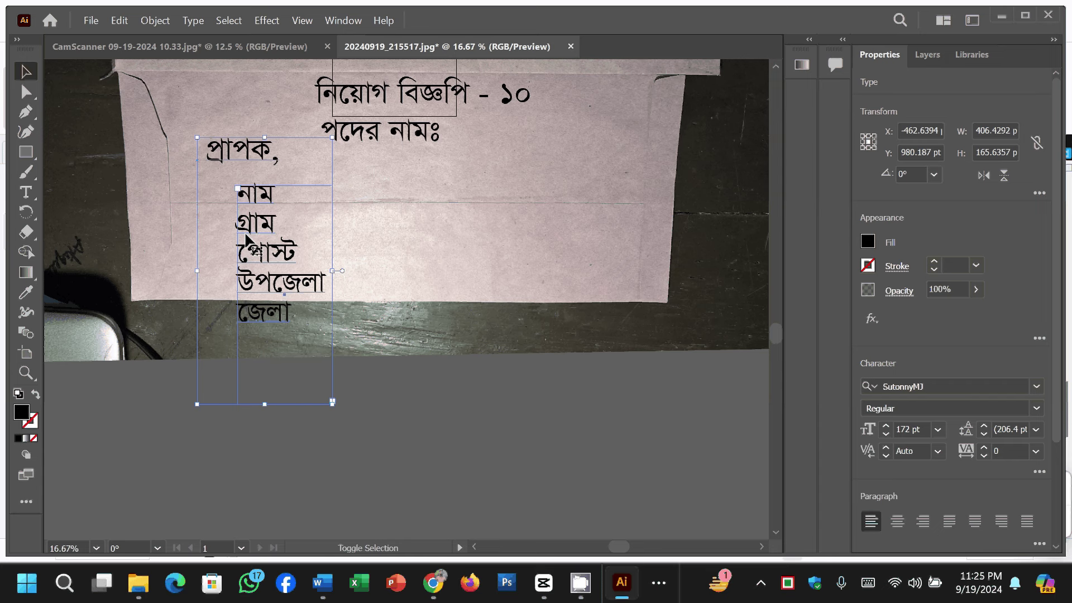
key("ctrl+shift+comma")
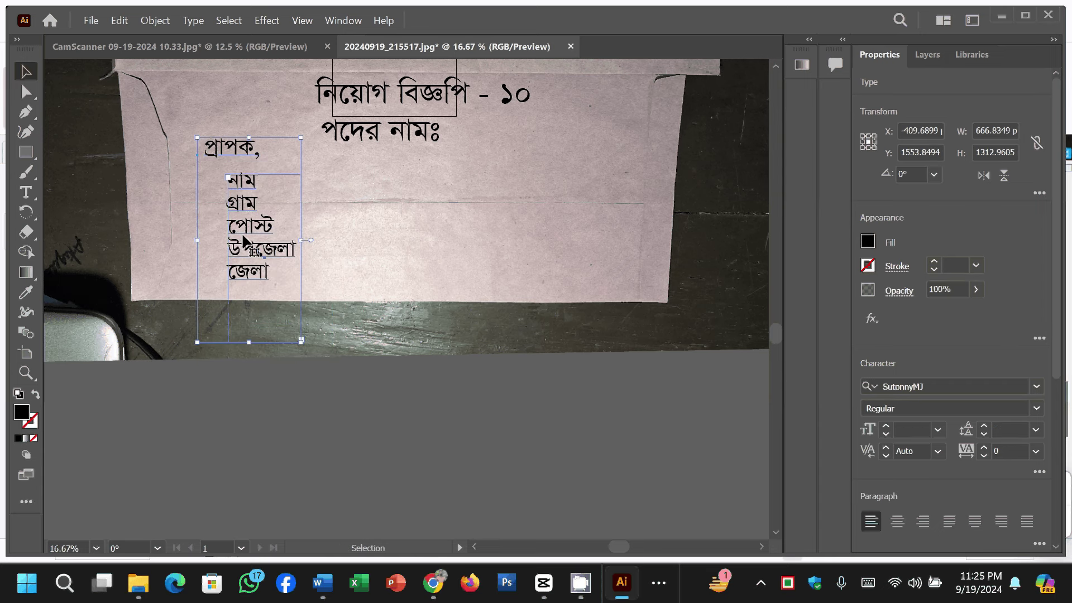
left_click_drag(244, 240, 582, 229)
left_click(432, 250)
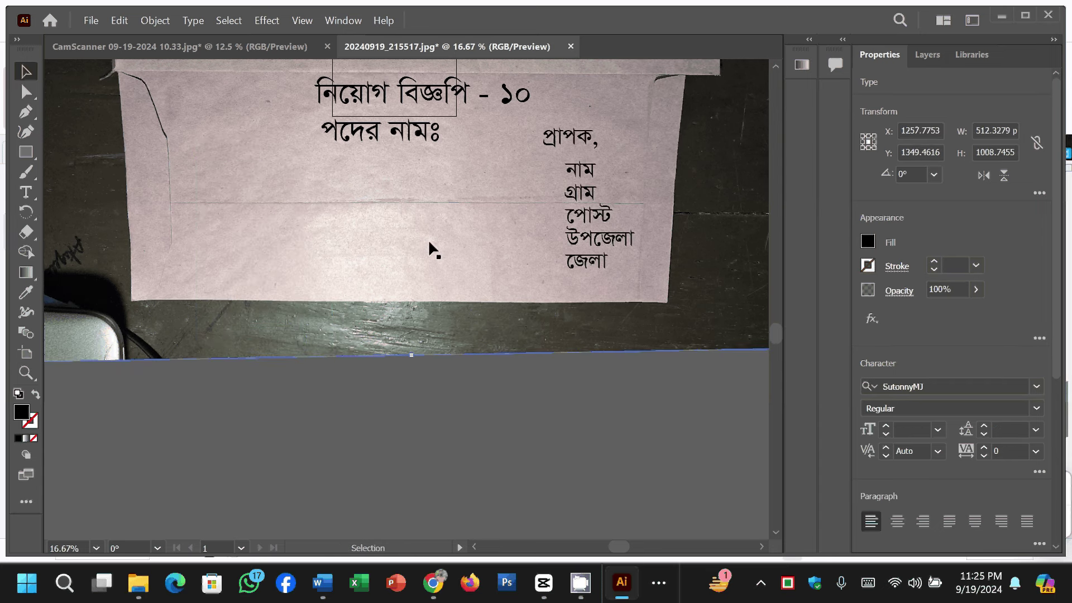
scroll(430, 246, "up", 1)
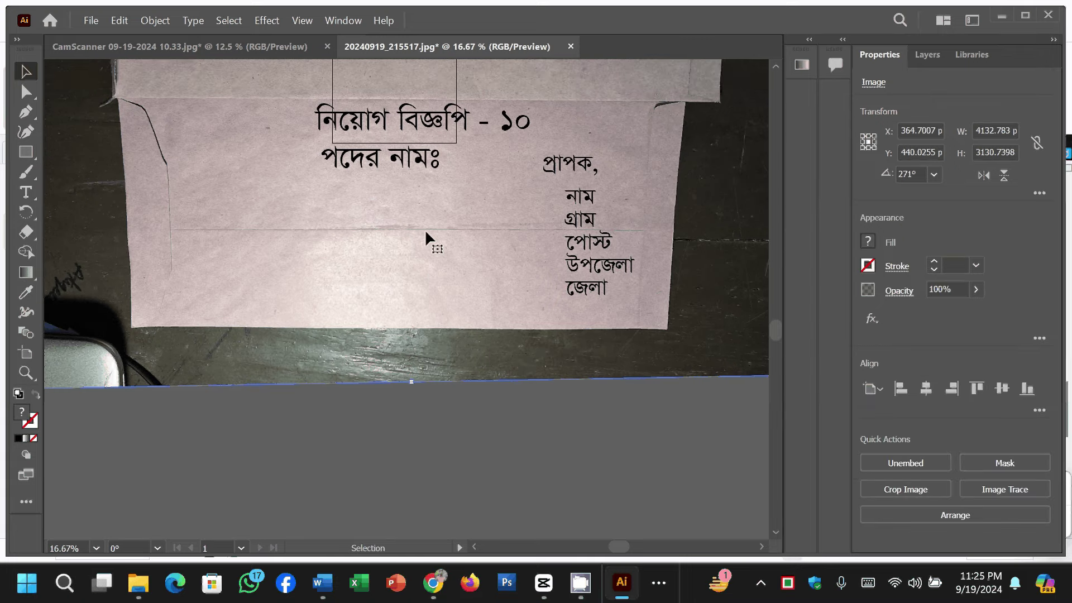